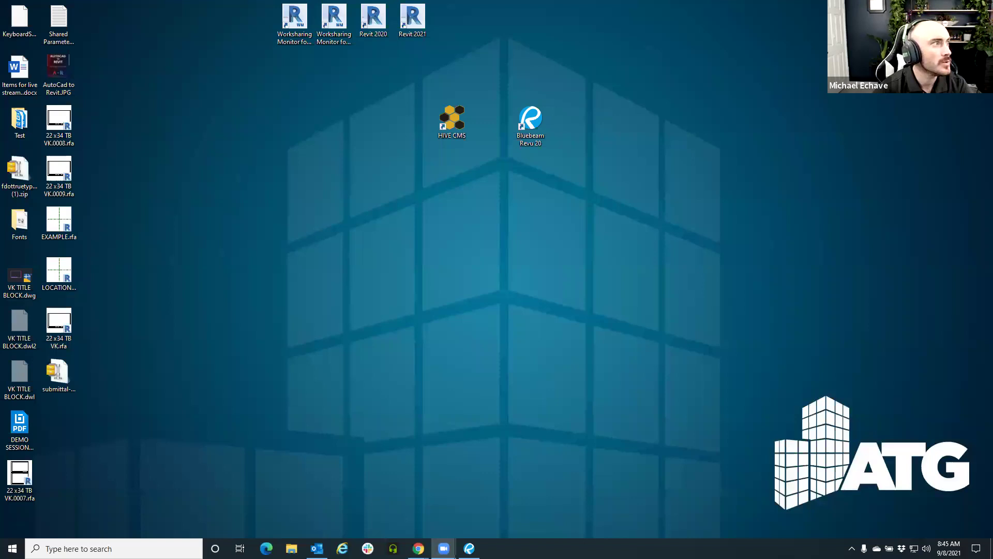
# Bring the Chrome window showing signin.bluebeam.com to the front
pyautogui.hotkey('alt', 'Tab')
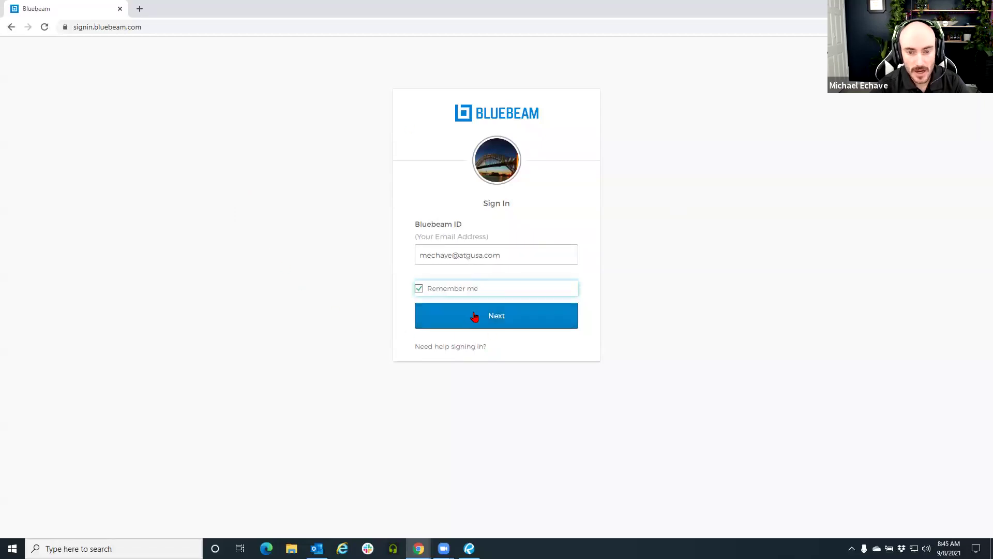
pyautogui.moveTo(469, 547)
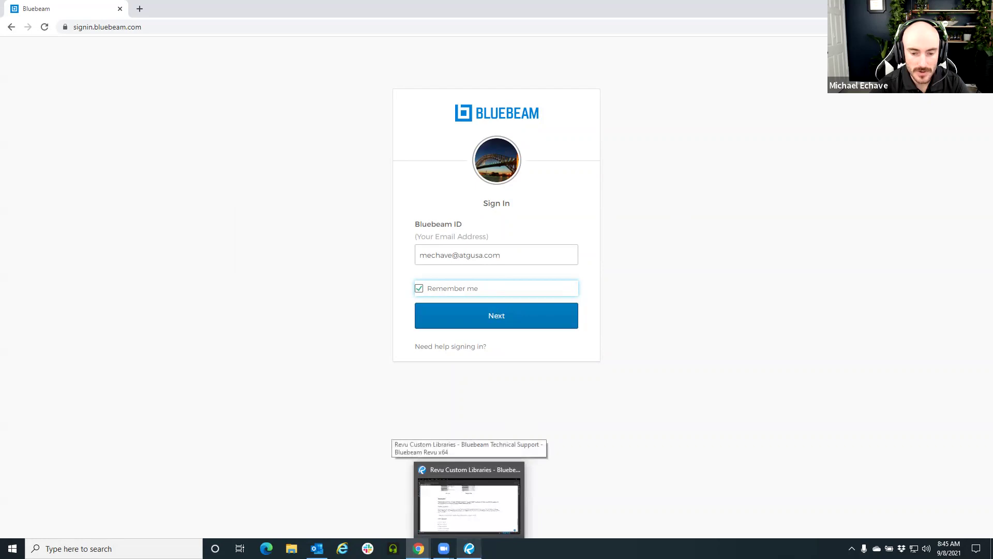
pyautogui.click(466, 499)
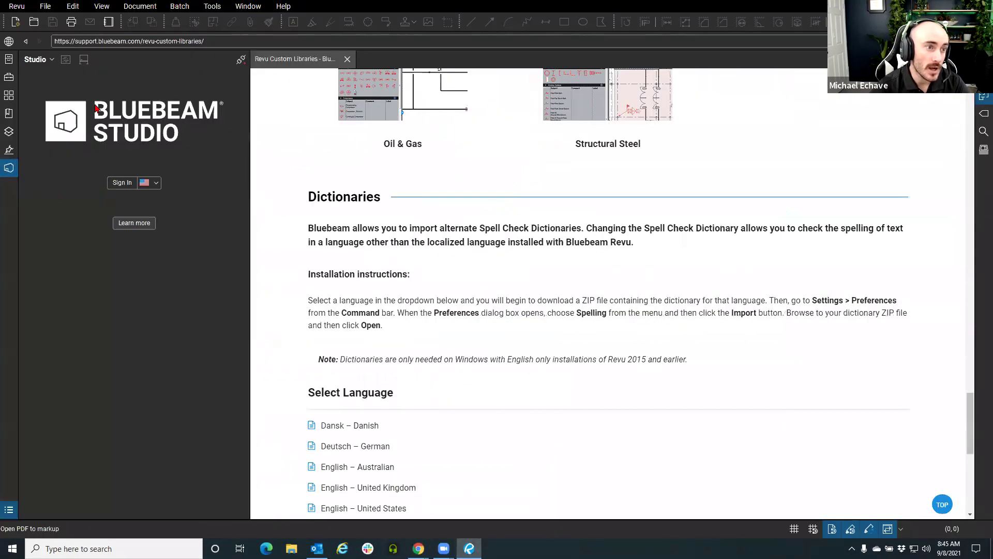
pyautogui.click(36, 59)
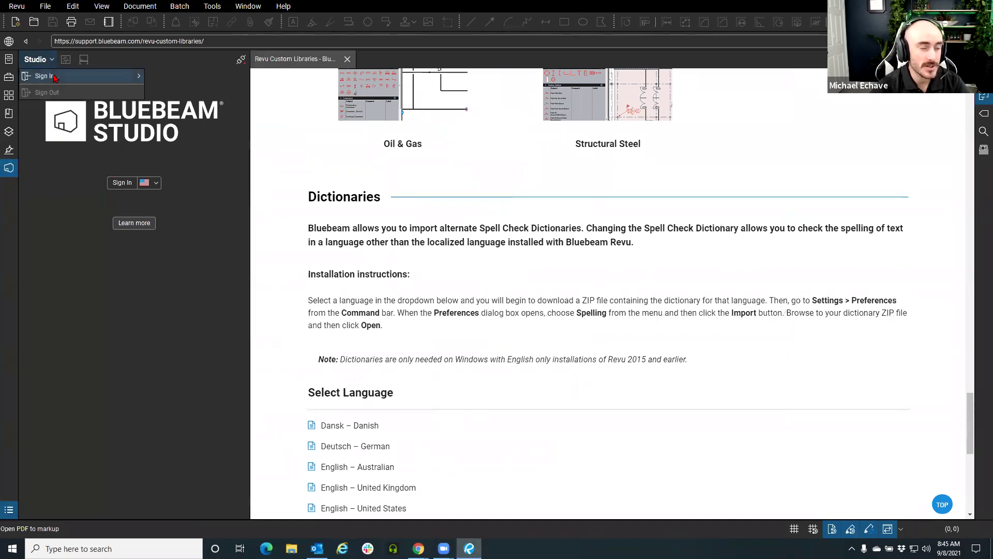
pyautogui.moveTo(54, 77)
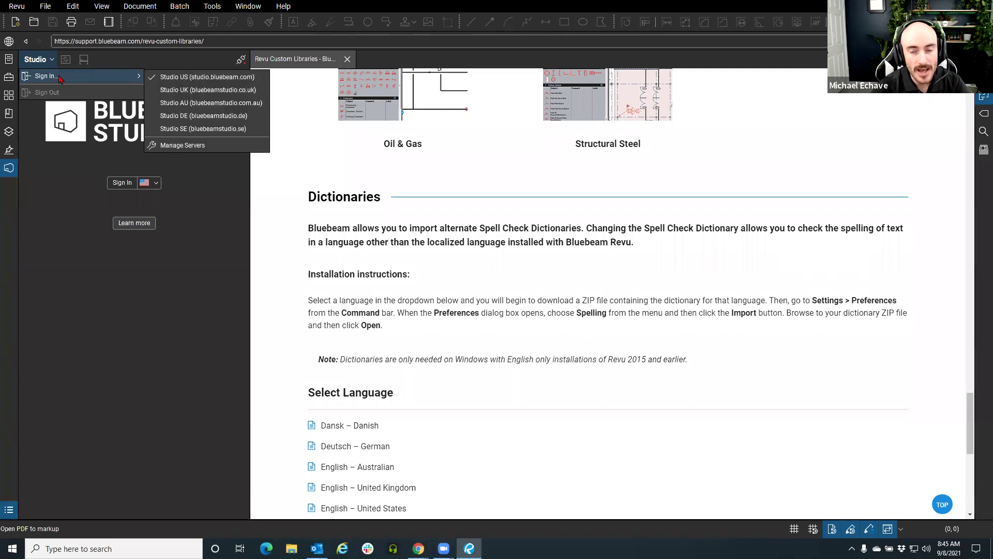
pyautogui.click(92, 296)
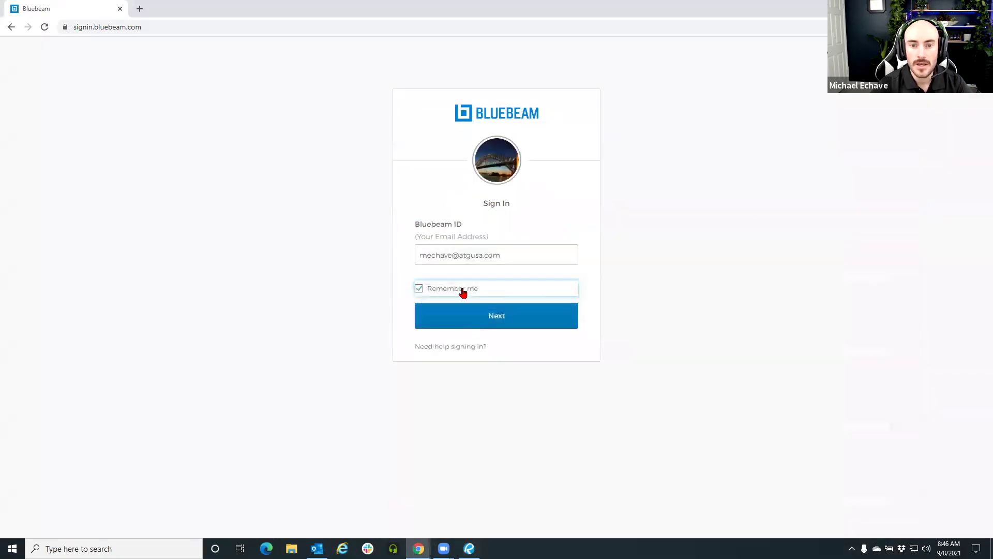
# Continue past the Bluebeam ID, paste the account password and sign in to Bluebeam Drawings
pyautogui.click(496, 321)
pyautogui.hotkey('ctrl', 'v')
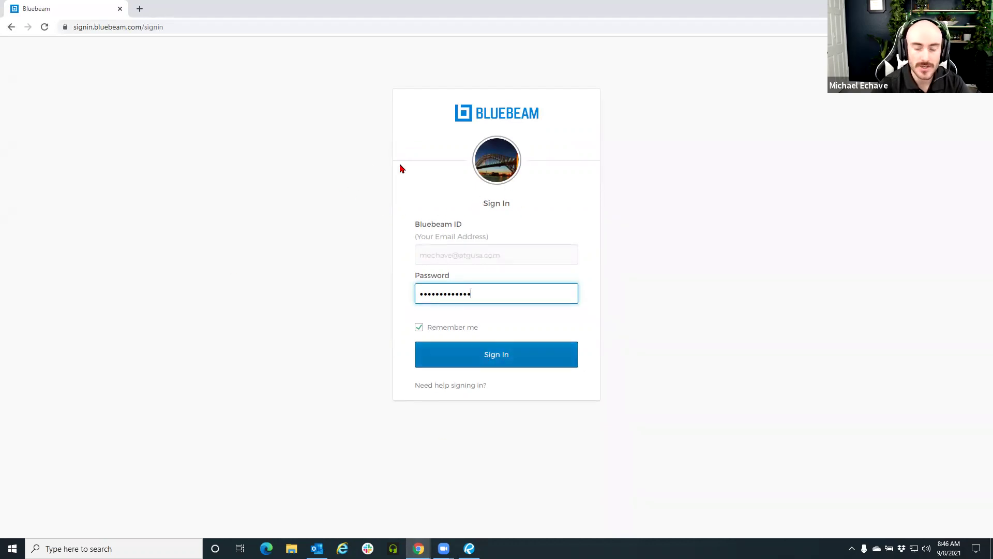
pyautogui.click(472, 350)
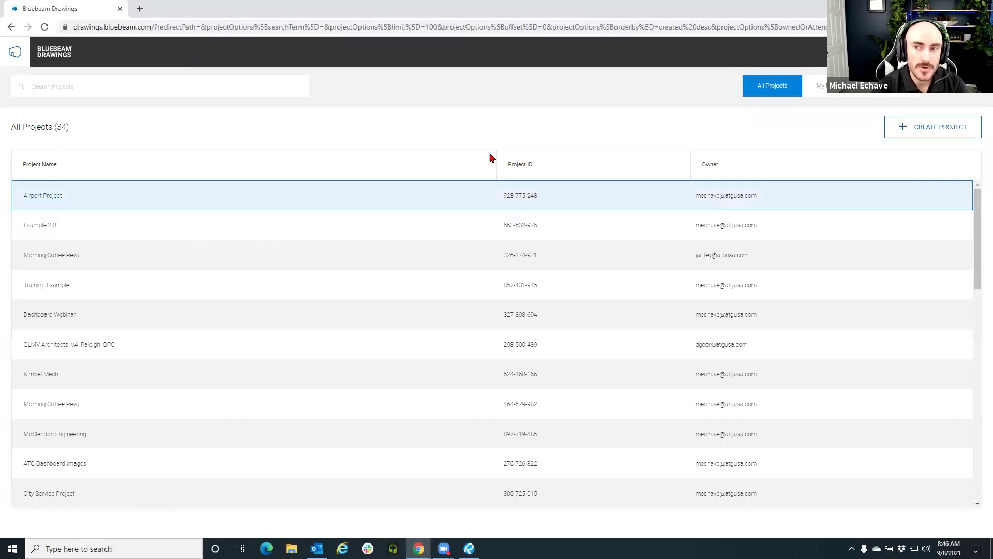
# Scroll the All Projects table and open Project File For Dynamo, which has no sheets yet
pyautogui.scroll(-13, 284, 200)
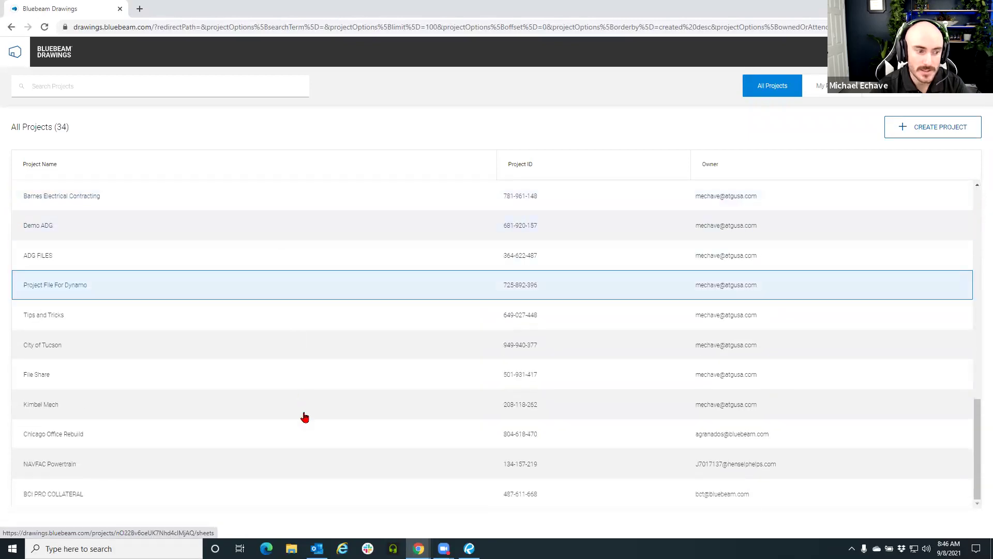
pyautogui.scroll(2, 304, 485)
pyautogui.scroll(12, 306, 487)
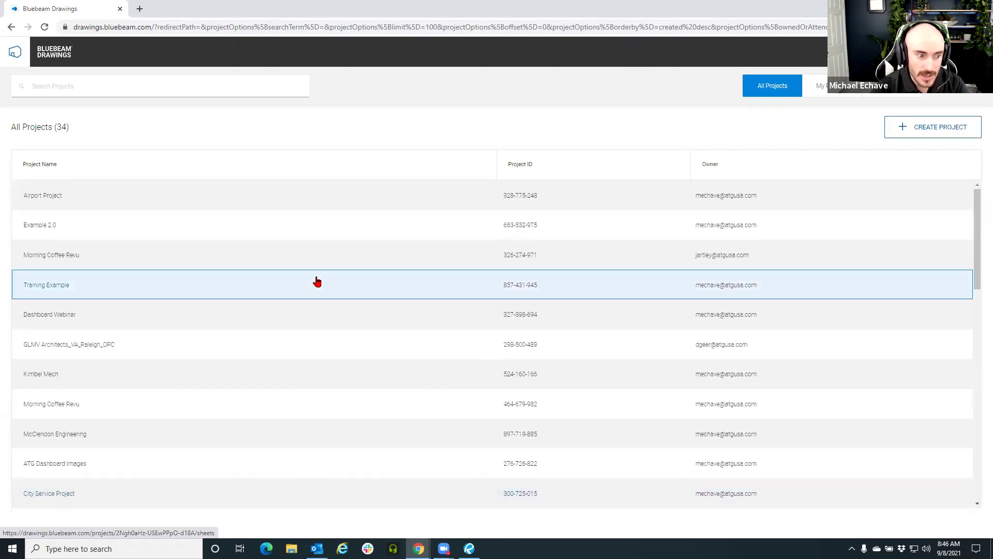
pyautogui.scroll(-5, 311, 212)
pyautogui.scroll(-5, 311, 212)
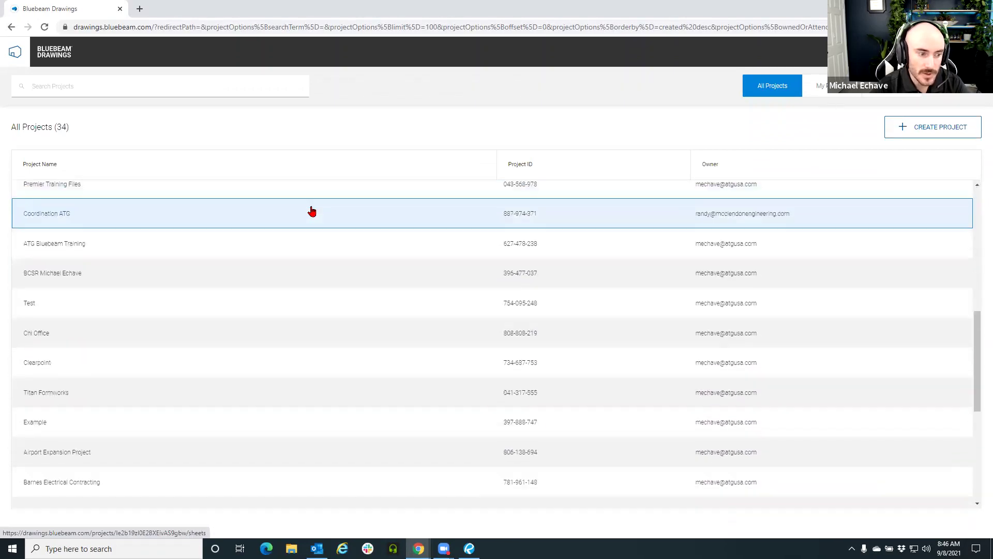
pyautogui.scroll(-2, 325, 245)
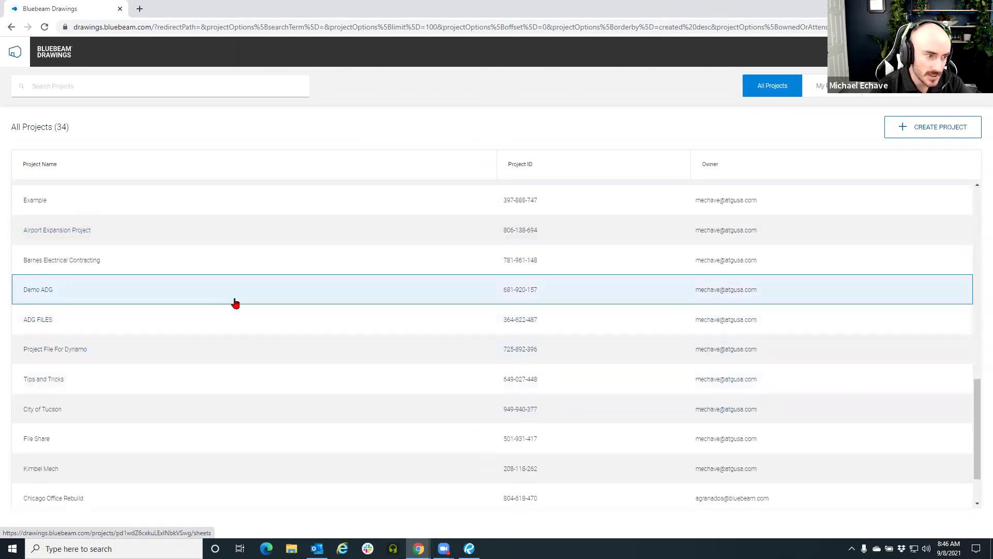
pyautogui.click(109, 354)
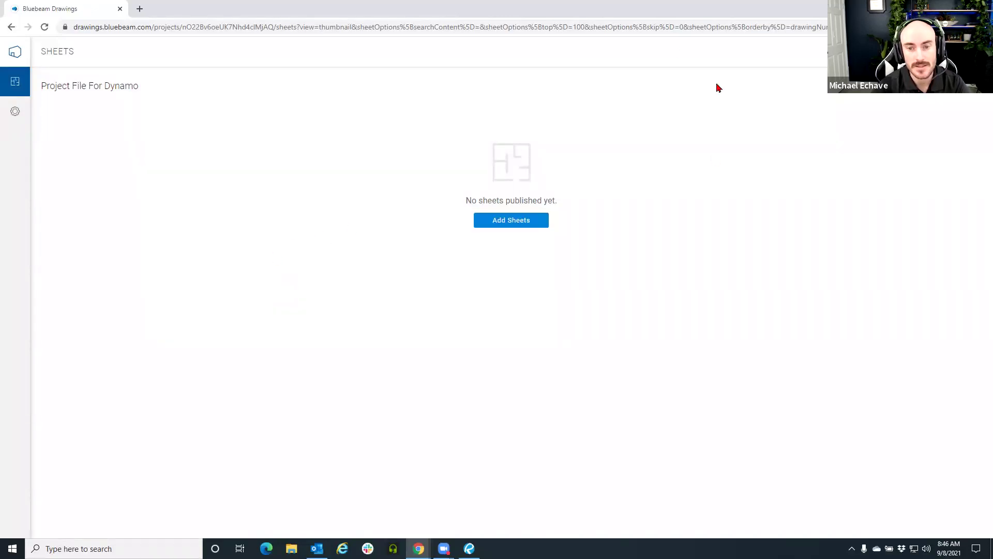
# Return to All Projects and open File Share, listing 11 structural and 2 architectural sheets
pyautogui.click(15, 52)
pyautogui.scroll(-10, 234, 257)
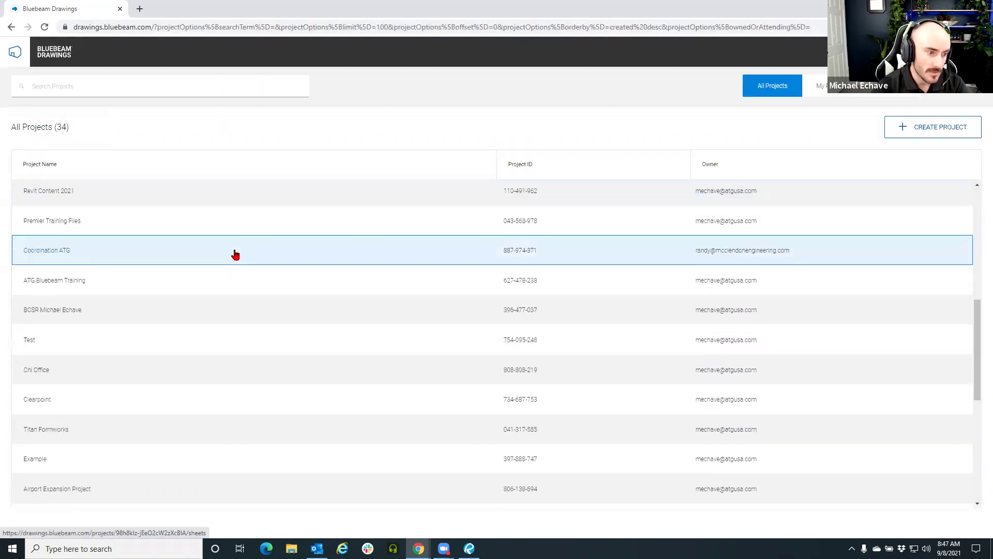
pyautogui.scroll(-2, 235, 257)
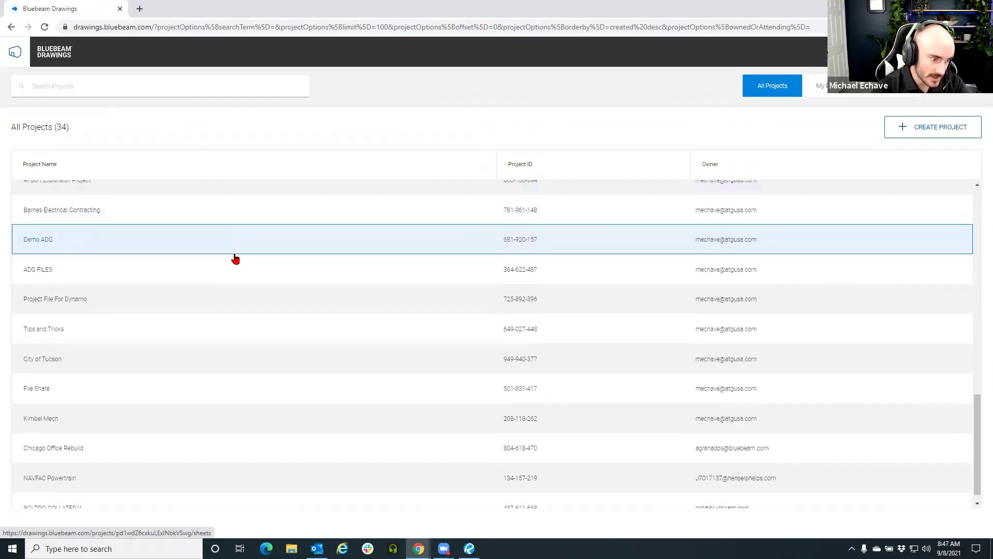
pyautogui.click(76, 396)
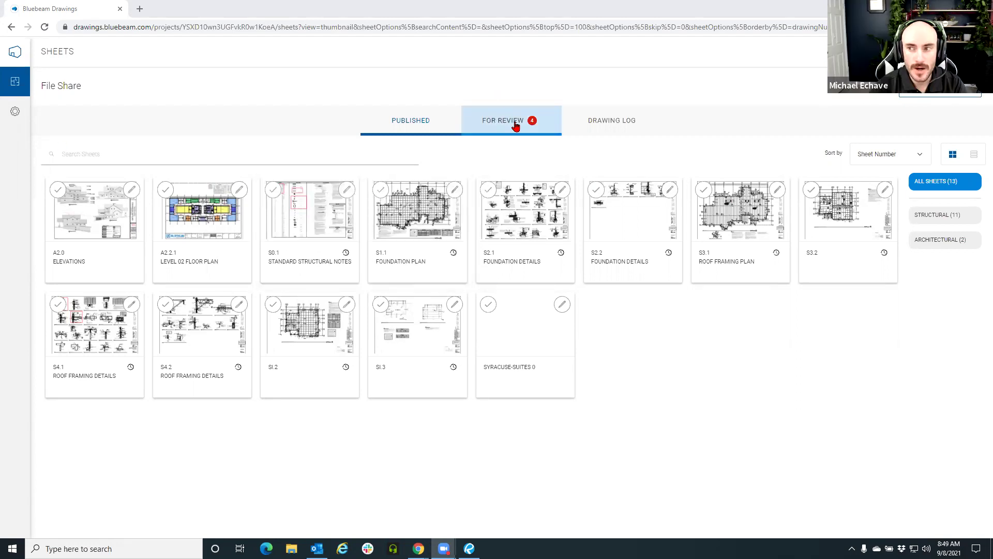
# Check the Add Sheets options, go back, and open File Share's FOR REVIEW upload log
pyautogui.click(940, 87)
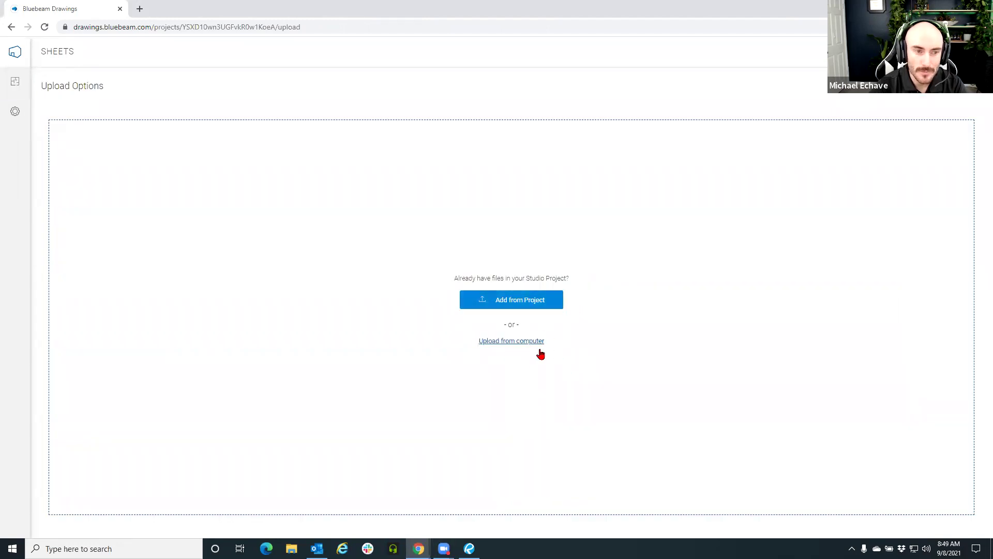
pyautogui.hotkey('alt', 'Left')
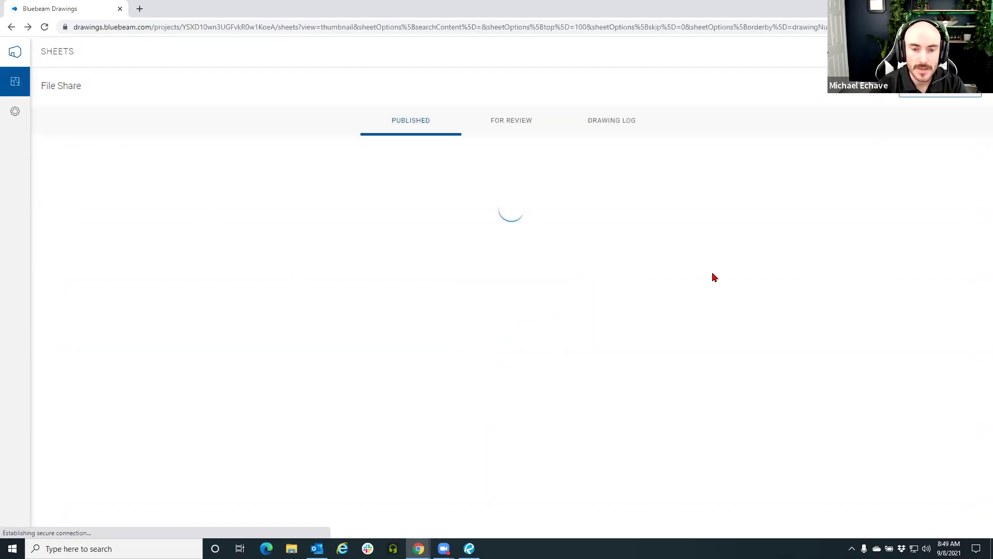
pyautogui.click(503, 124)
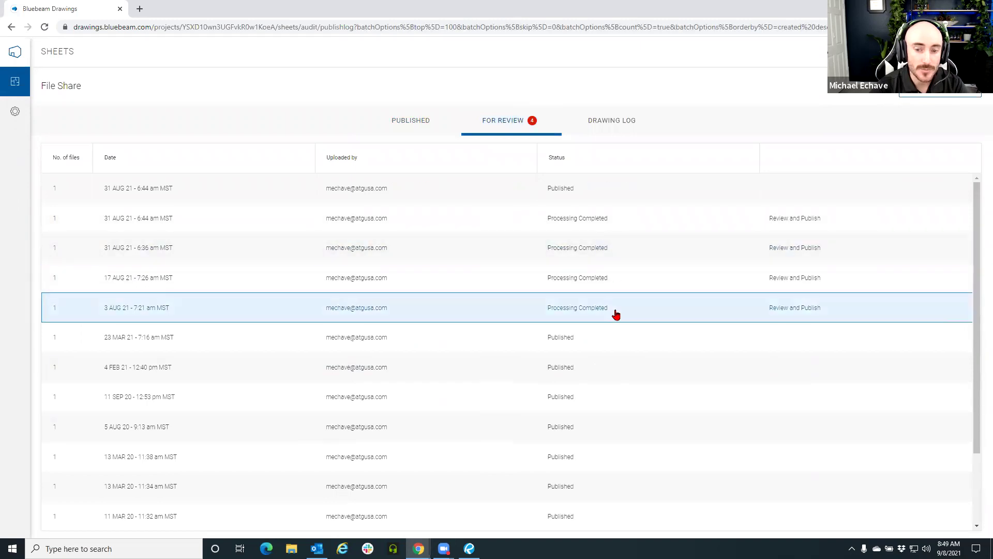
# Inspect the 17 AUG 21 and two 31 AUG 21 uploads without publishing, then show the desktop
pyautogui.click(628, 286)
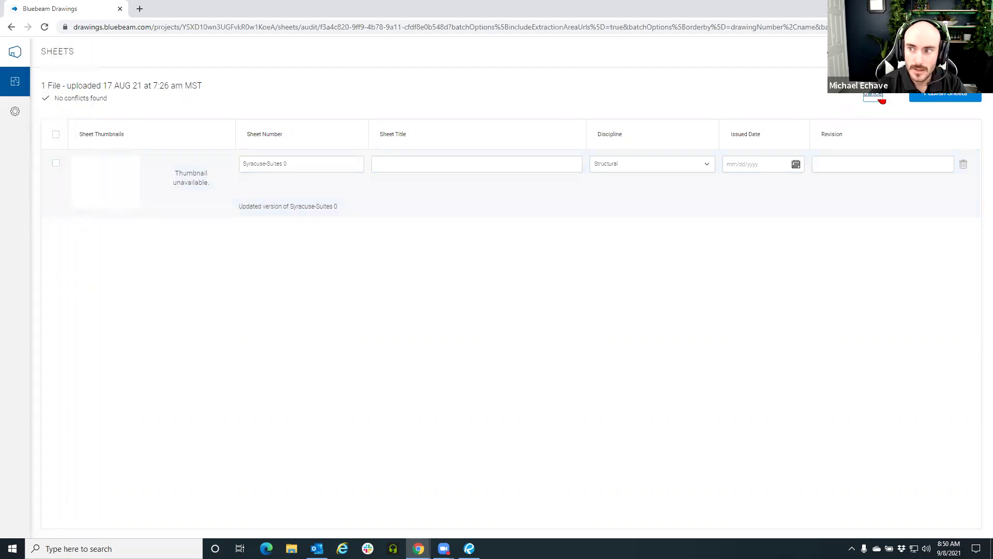
pyautogui.click(880, 97)
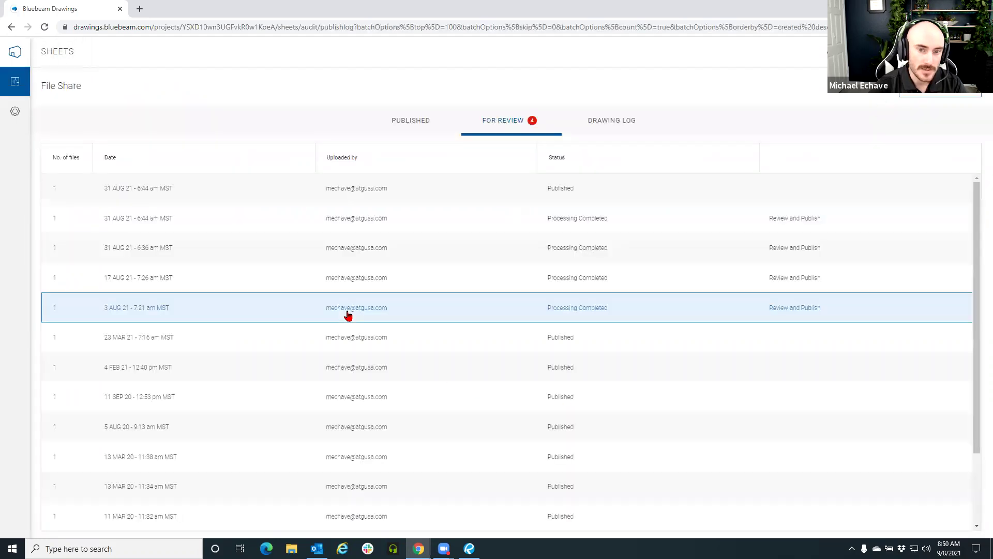
pyautogui.click(319, 255)
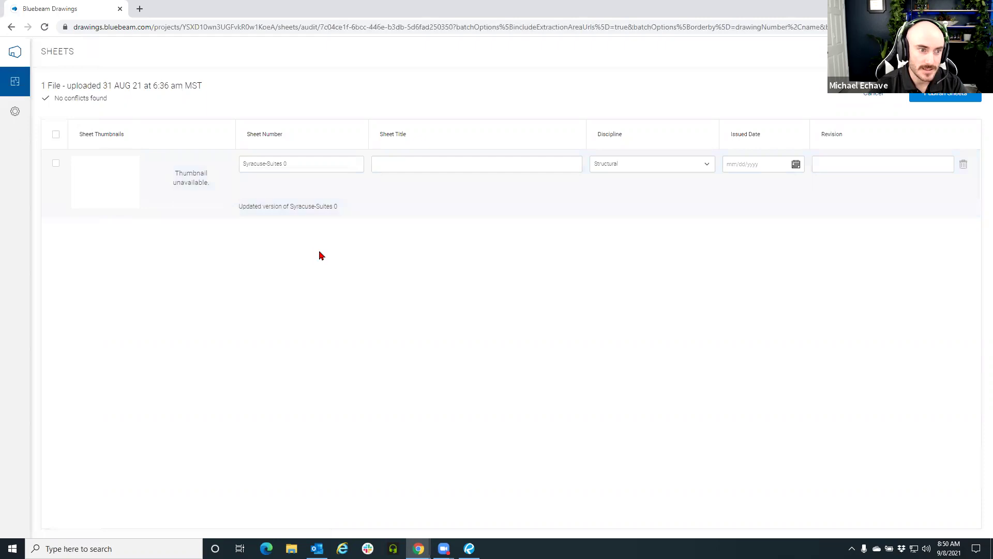
pyautogui.click(880, 97)
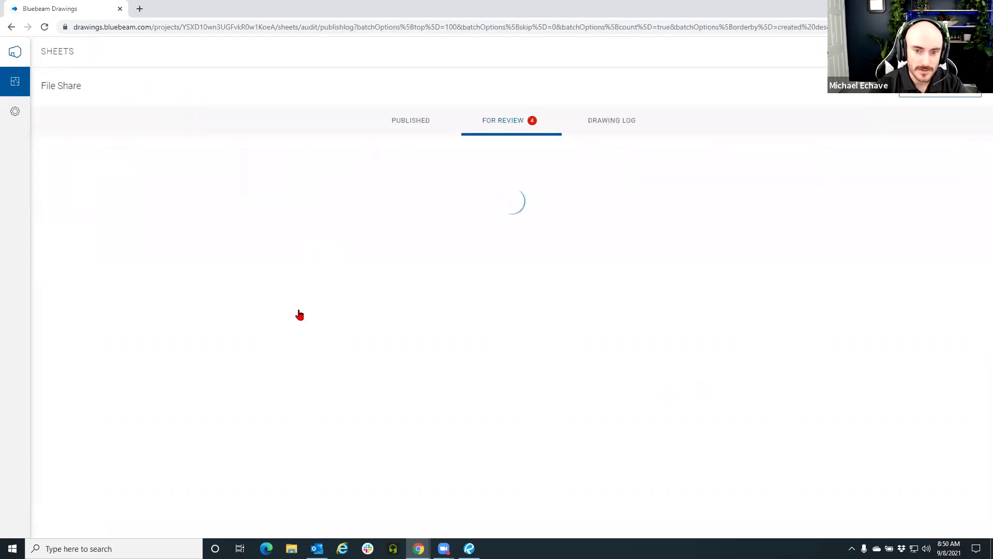
pyautogui.click(271, 227)
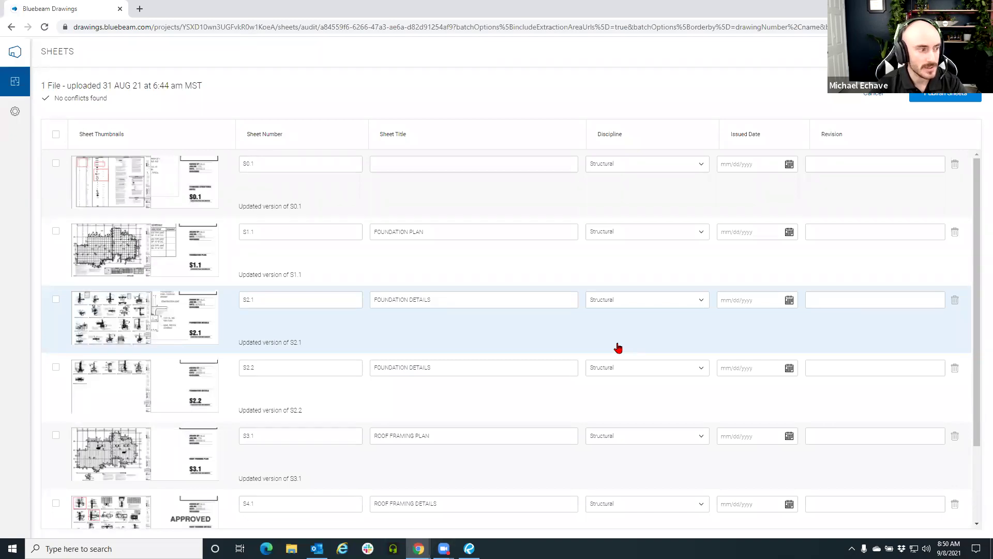
pyautogui.click(873, 93)
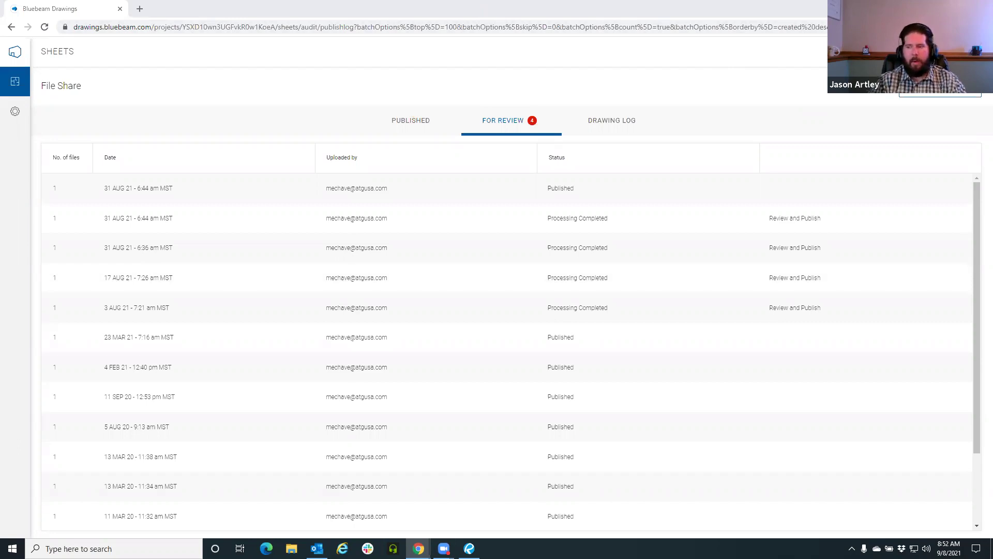
pyautogui.press('super+d')
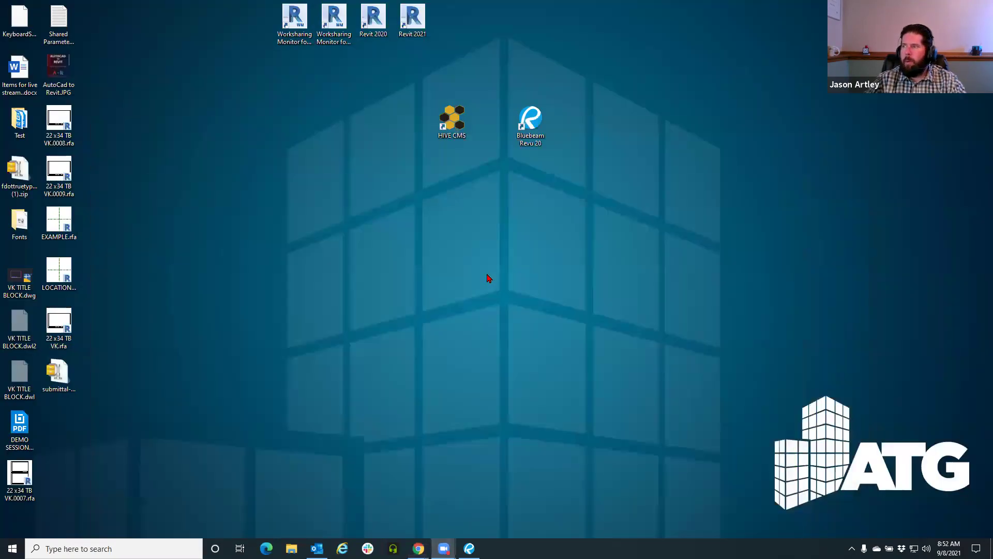
# Bring Revu back into view and close its Custom Libraries web page
pyautogui.click(470, 549)
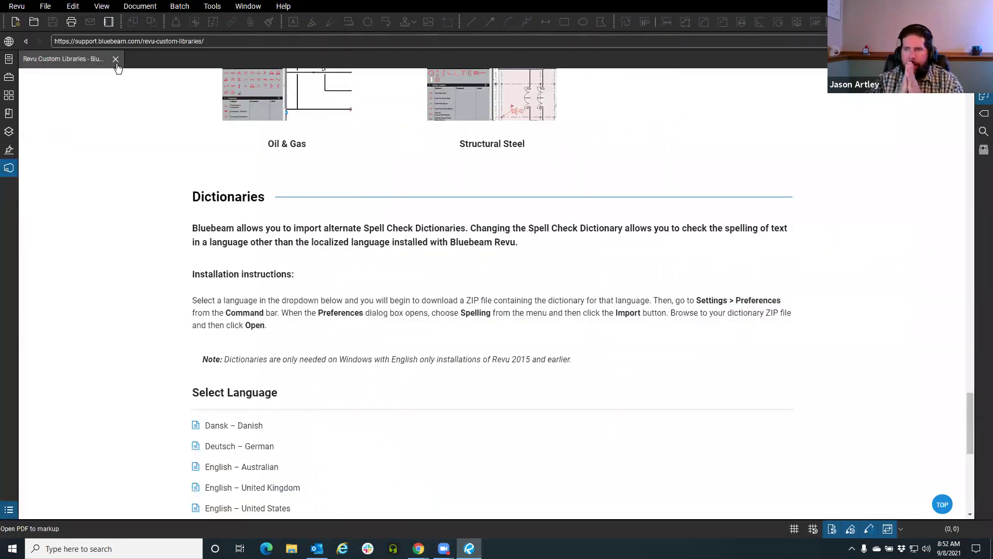
pyautogui.click(116, 59)
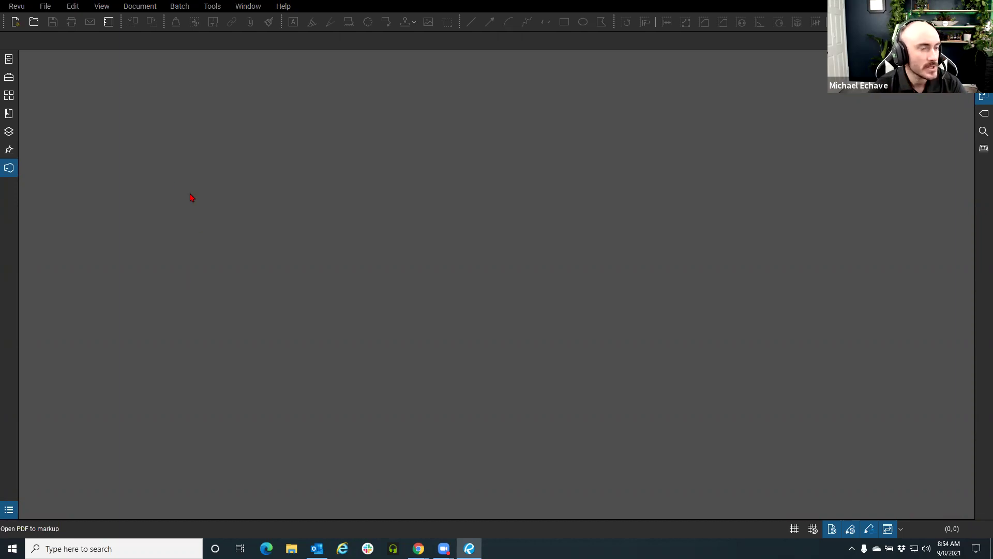
pyautogui.click(16, 6)
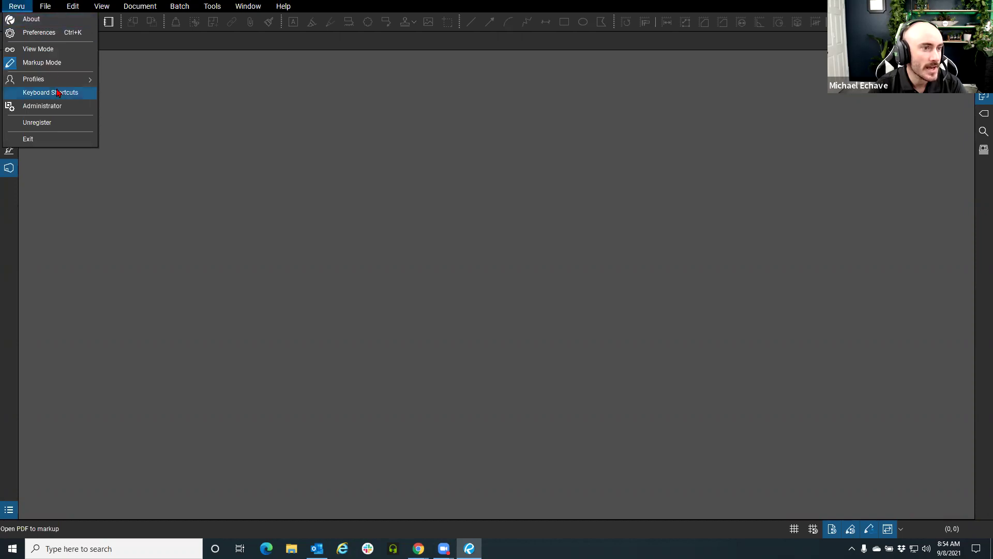
pyautogui.moveTo(62, 84)
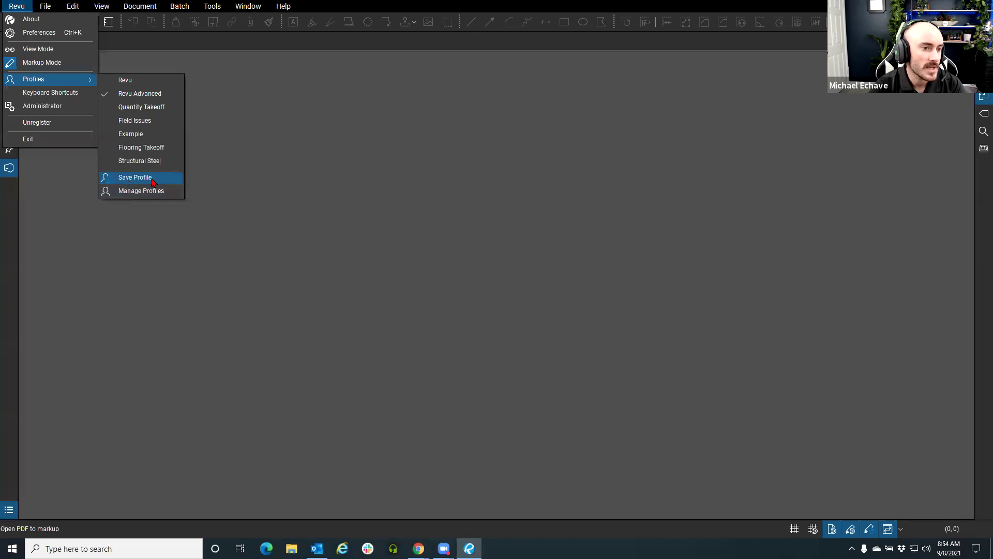
pyautogui.click(139, 191)
pyautogui.moveTo(414, 186); pyautogui.dragTo(209, 163)
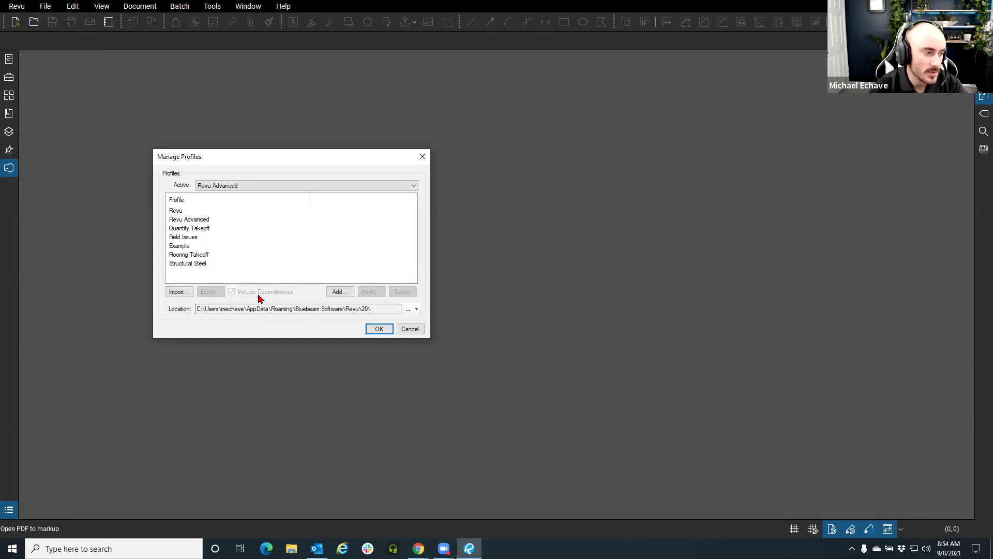
pyautogui.click(410, 329)
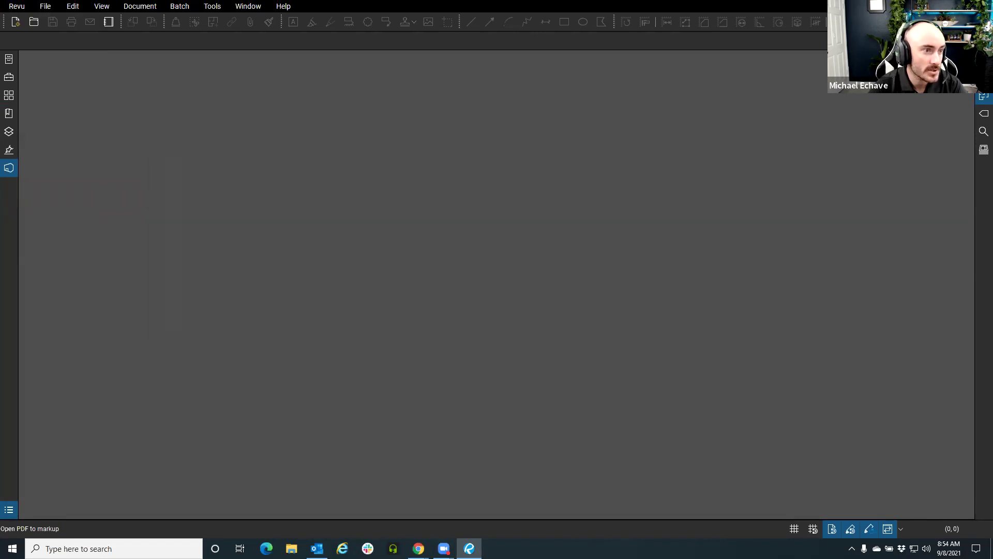
# Show the Tool Chest and review its tool sets in the tool set manager, selecting Contractor Review
pyautogui.click(9, 79)
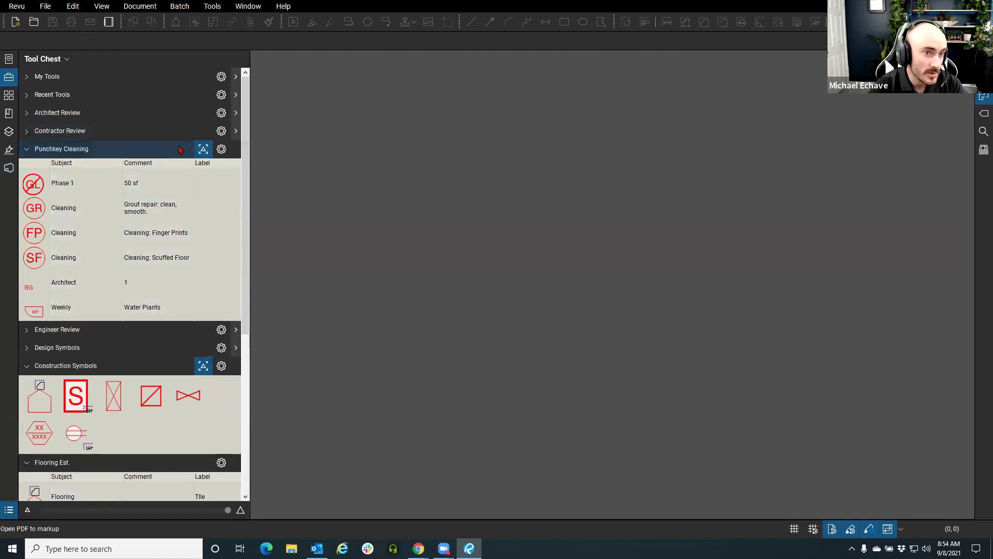
pyautogui.click(46, 58)
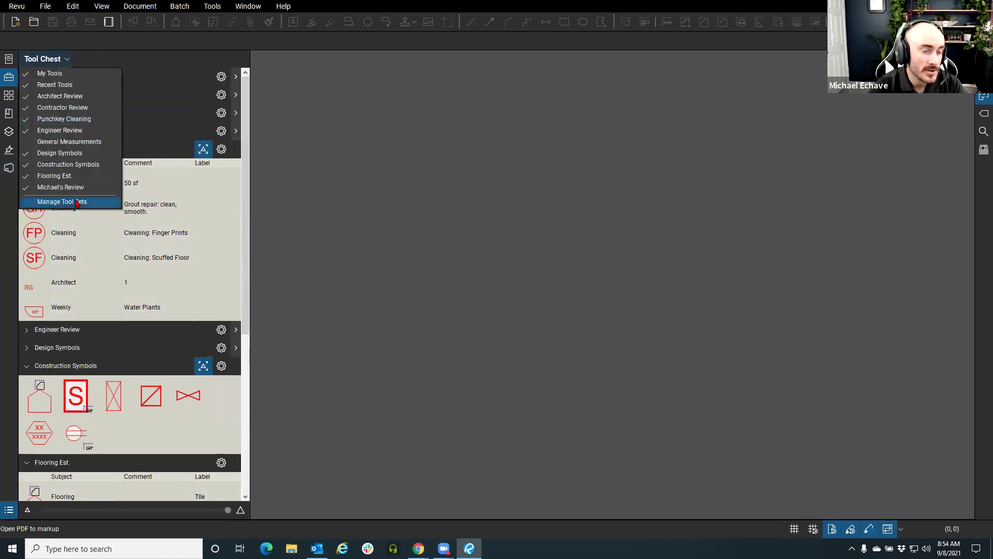
pyautogui.click(76, 201)
pyautogui.click(403, 253)
pyautogui.moveTo(448, 182); pyautogui.dragTo(357, 158)
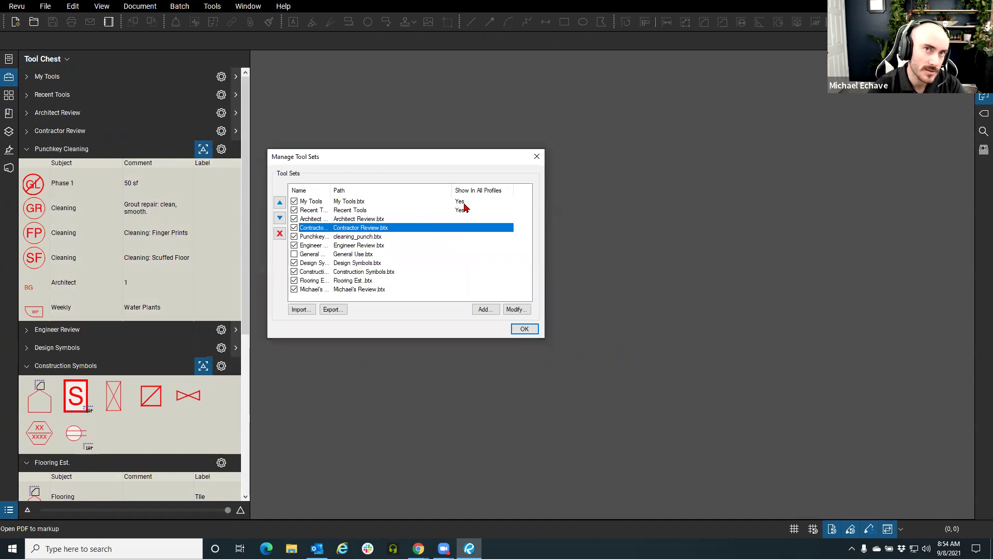
pyautogui.click(537, 156)
# Look over the profiles in Revu > Profiles > Manage Profiles and cancel without changes
pyautogui.click(16, 6)
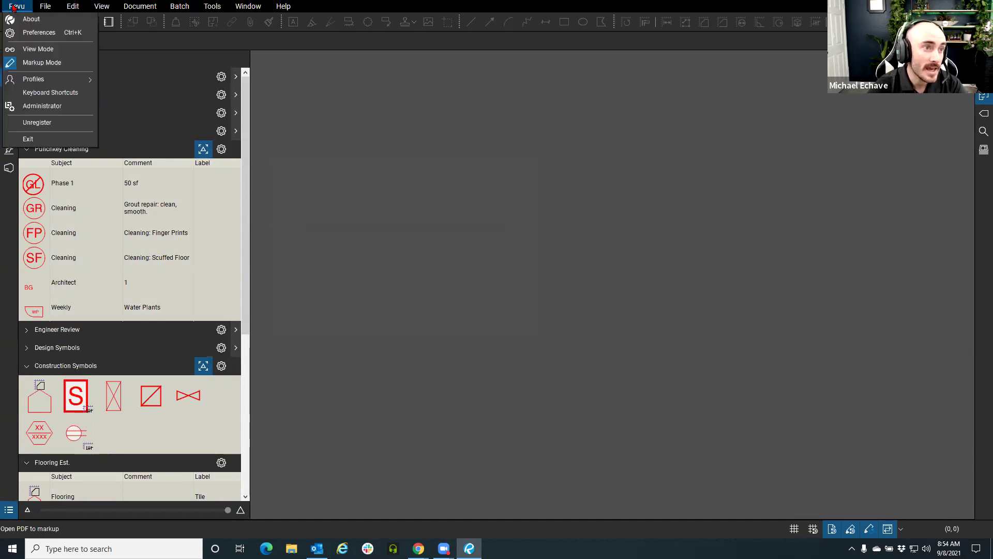
pyautogui.moveTo(29, 80)
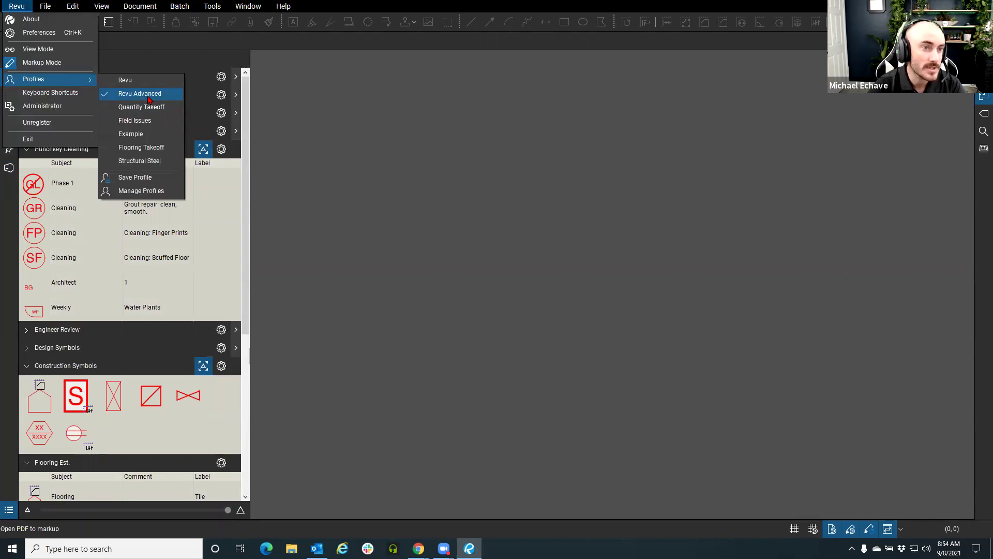
pyautogui.click(159, 192)
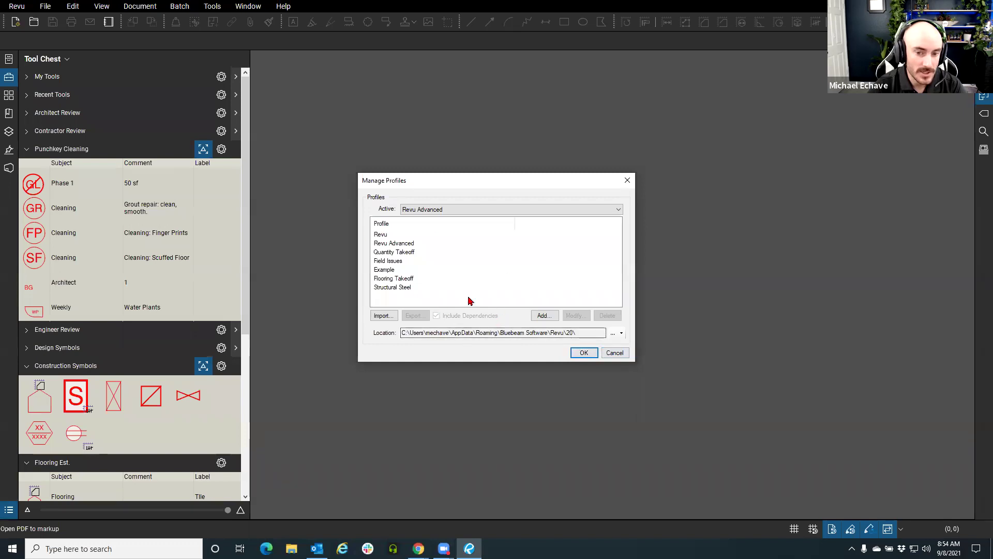
pyautogui.click(614, 352)
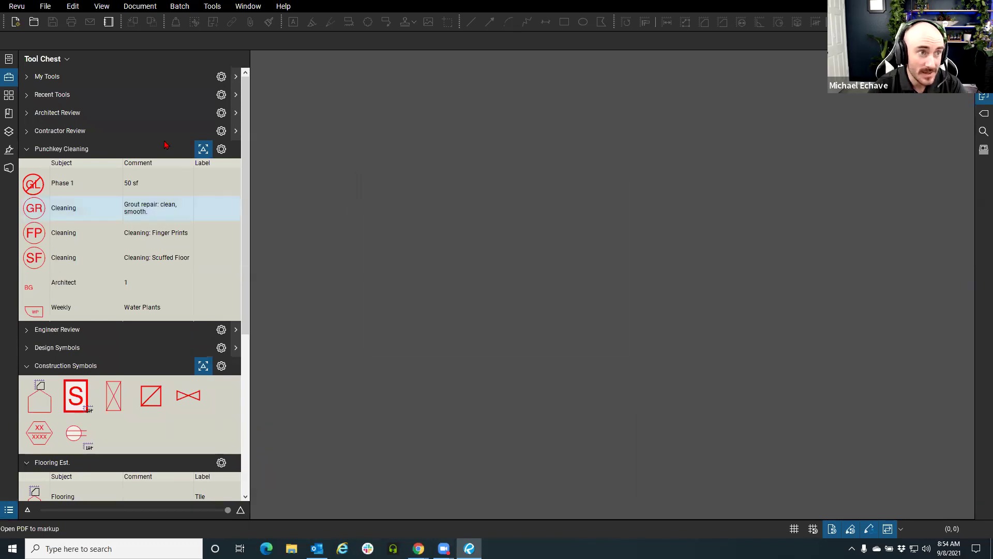
pyautogui.click(16, 5)
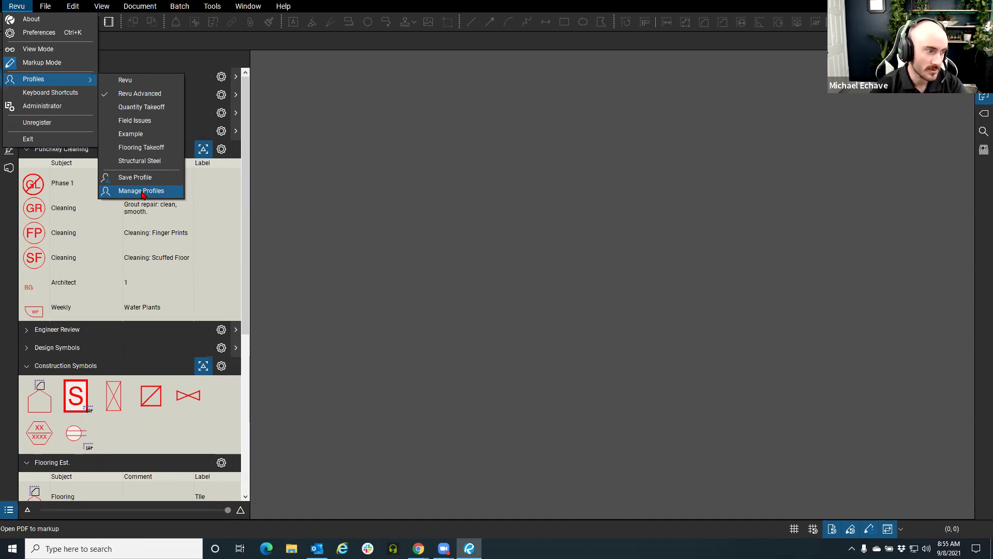
# Dismiss the profile menu and collapse the Tool Chest panel
pyautogui.click(10, 223)
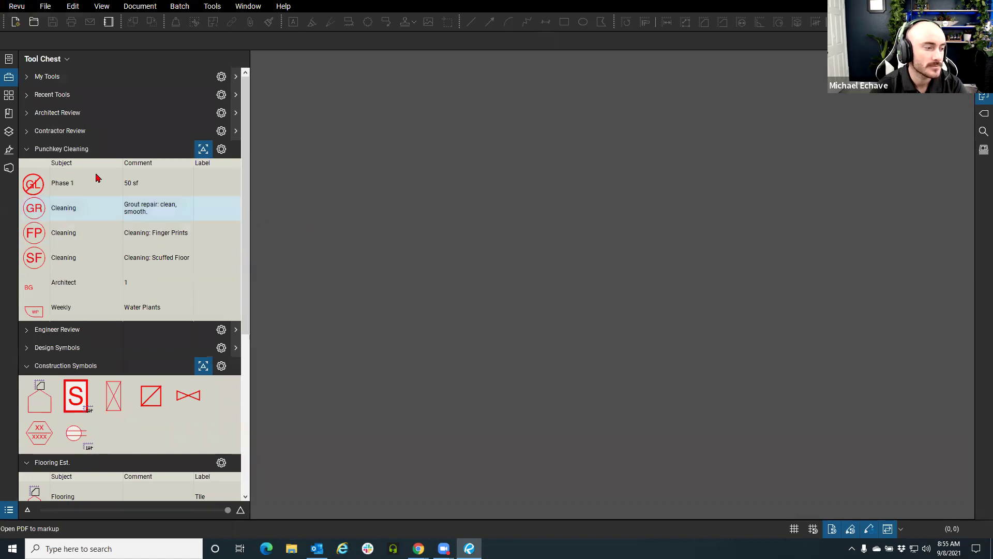
pyautogui.click(9, 77)
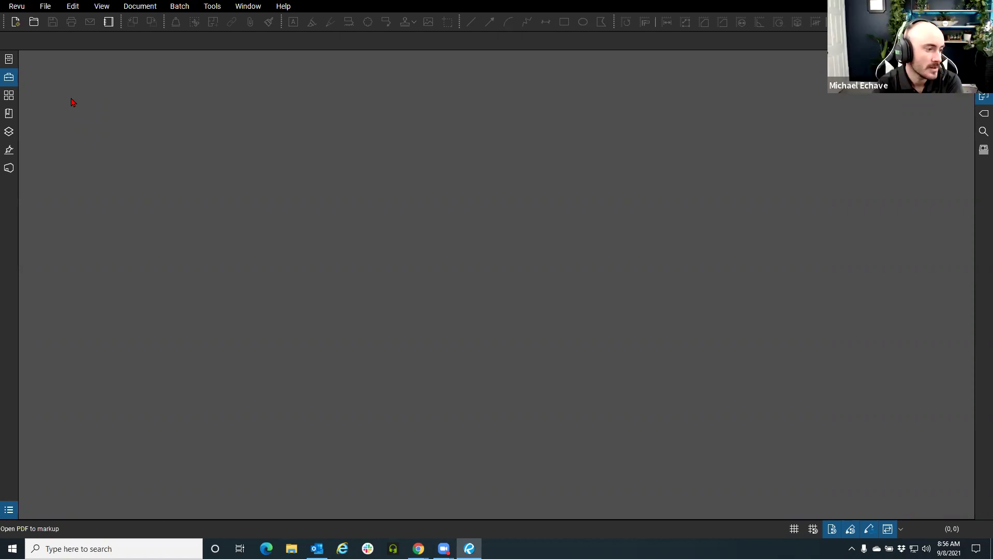
# Reopen the Tool Chest, switch to the Flooring Takeoff profile, and display the empty Markups List
pyautogui.click(9, 77)
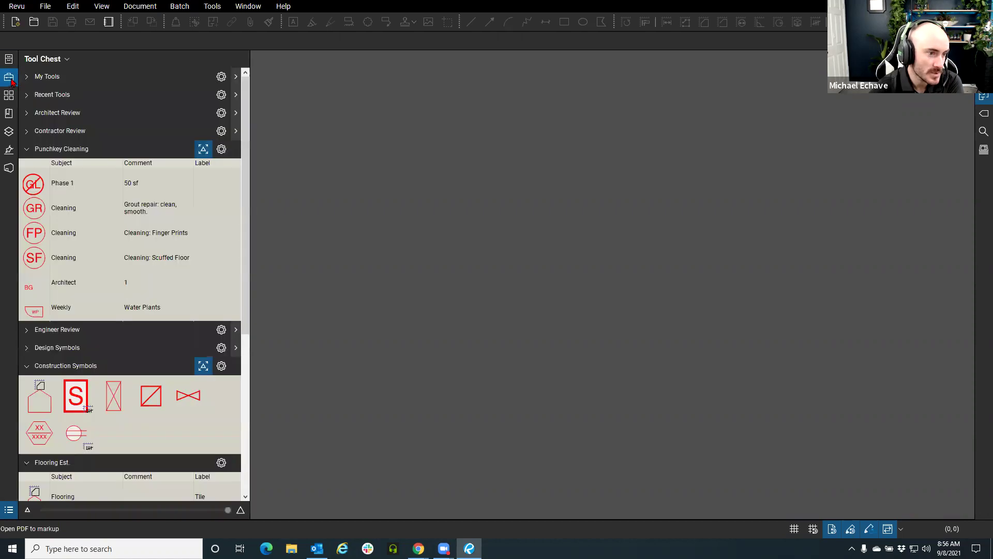
pyautogui.click(17, 6)
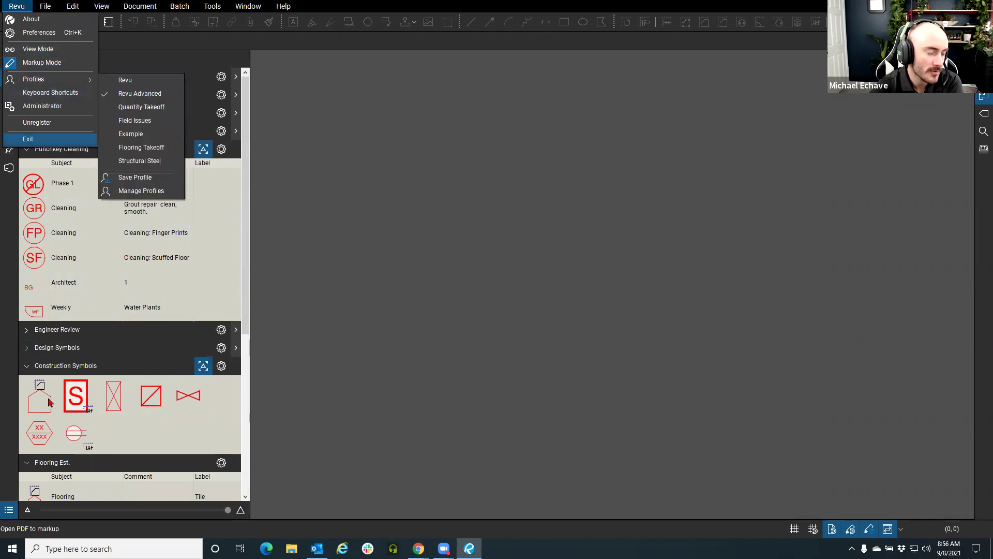
pyautogui.moveTo(45, 83)
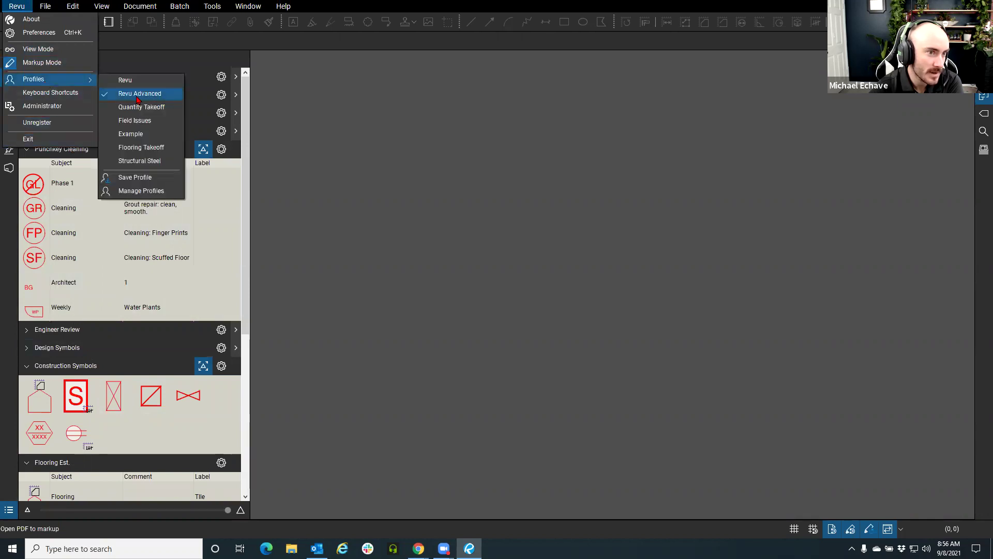
pyautogui.click(138, 150)
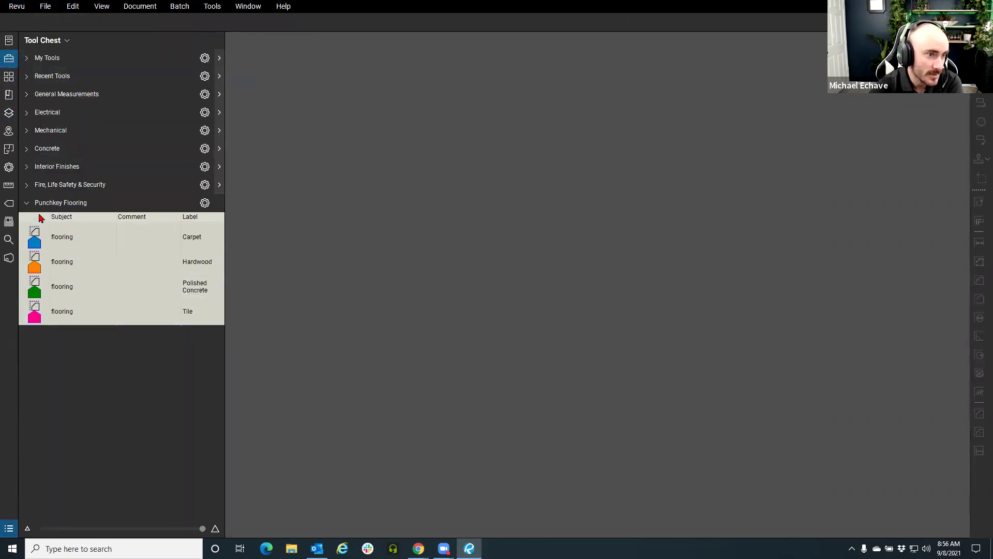
pyautogui.click(9, 530)
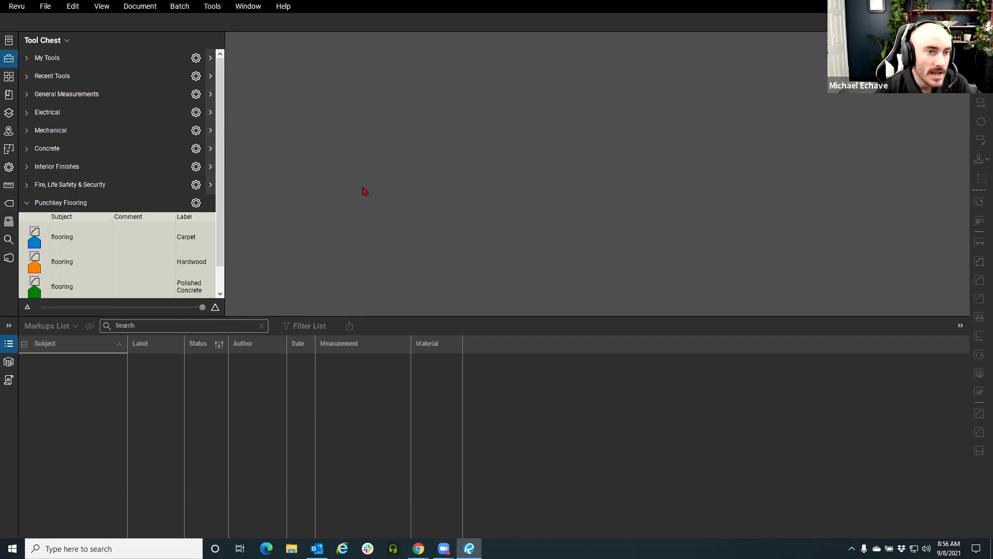
# Collapse the Markups List and Tool Chest panels, then dismiss the Revu application menu unused
pyautogui.click(5, 346)
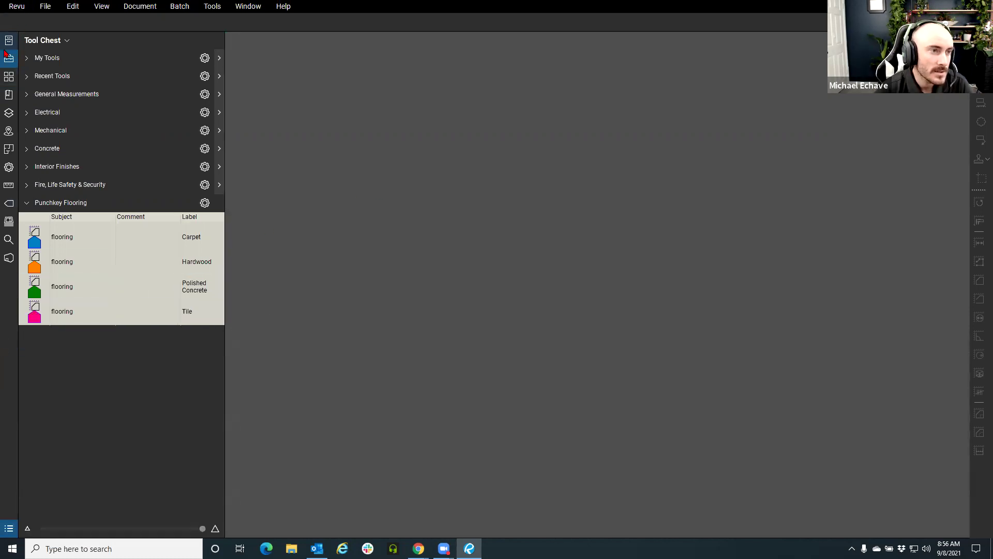
pyautogui.click(6, 54)
pyautogui.click(18, 7)
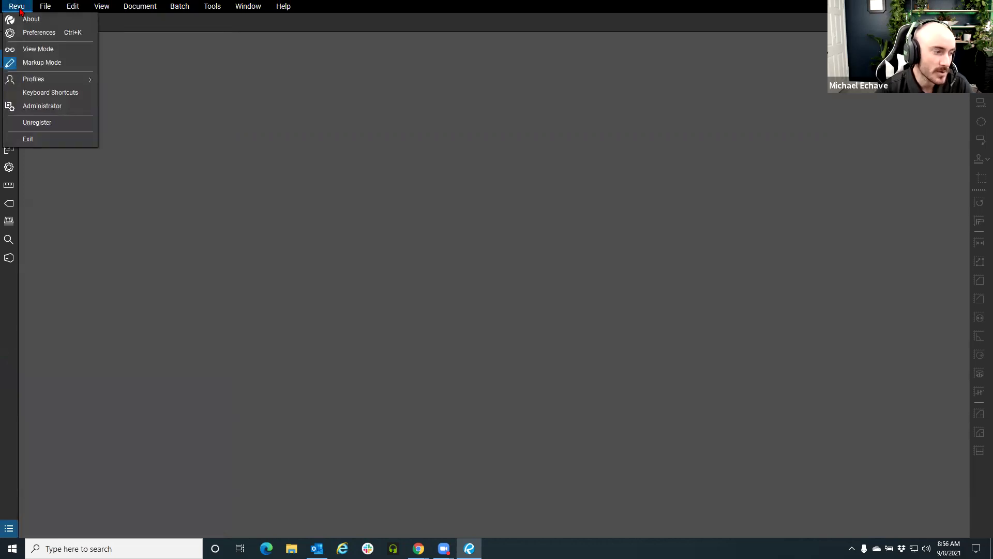
pyautogui.moveTo(40, 79)
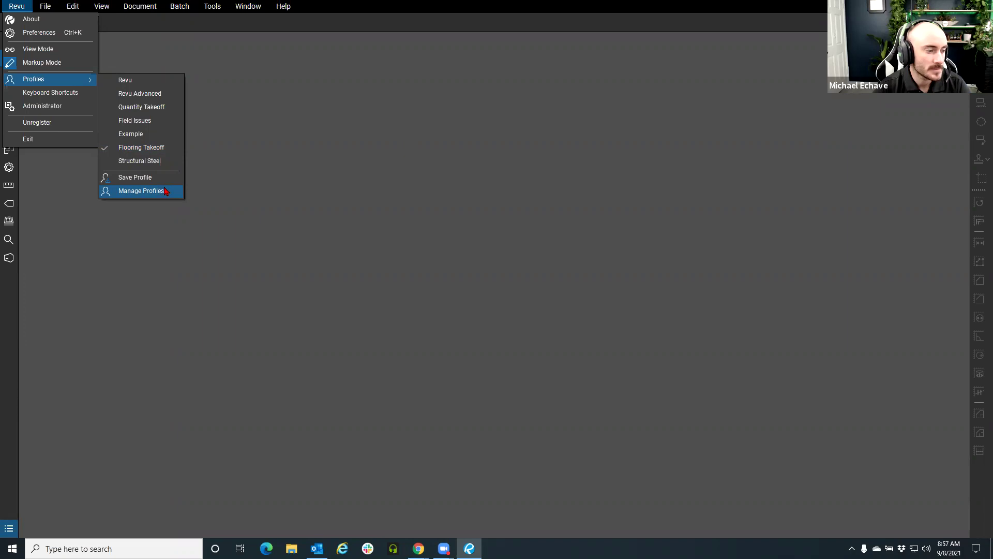
pyautogui.click(158, 286)
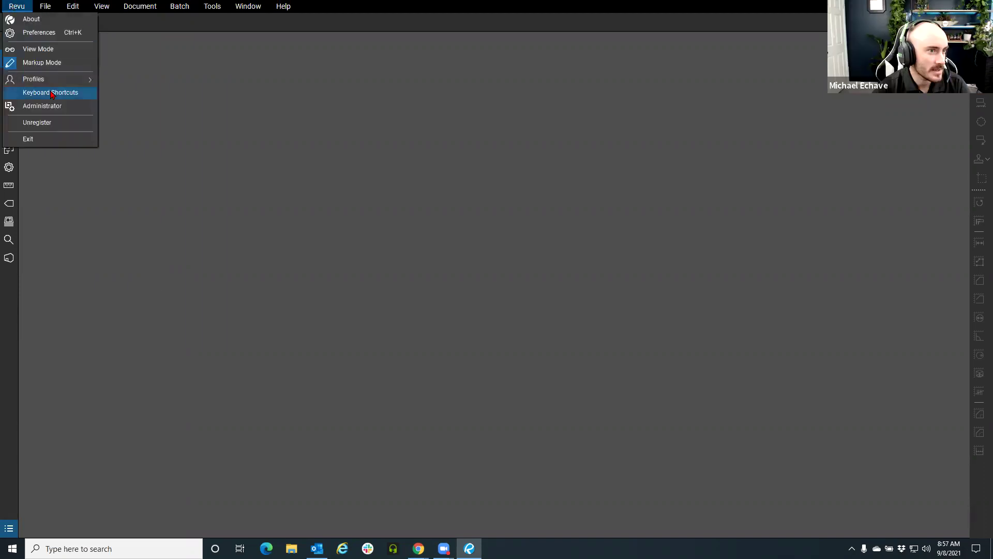
pyautogui.moveTo(52, 80)
pyautogui.click(128, 191)
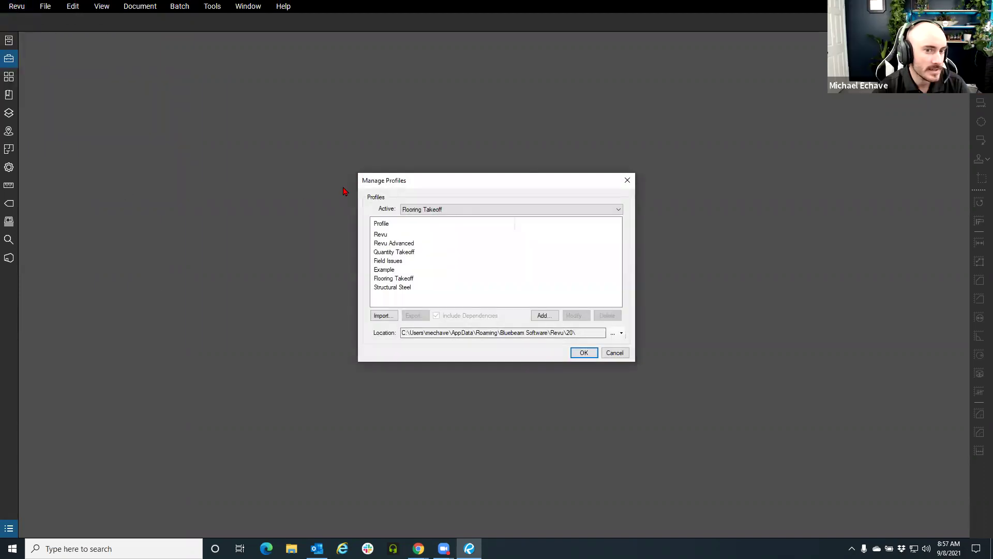
pyautogui.moveTo(380, 178); pyautogui.dragTo(173, 168)
pyautogui.click(186, 242)
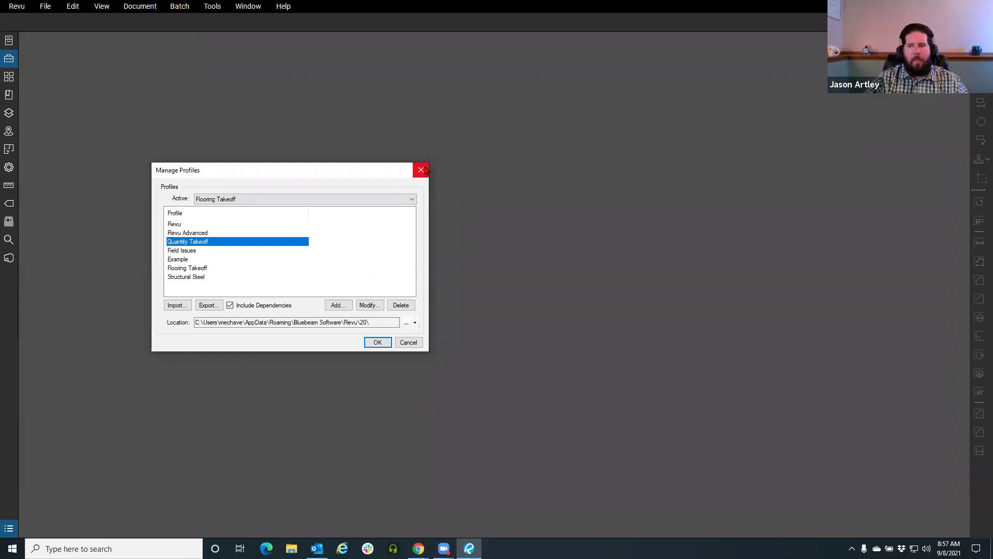
pyautogui.click(423, 170)
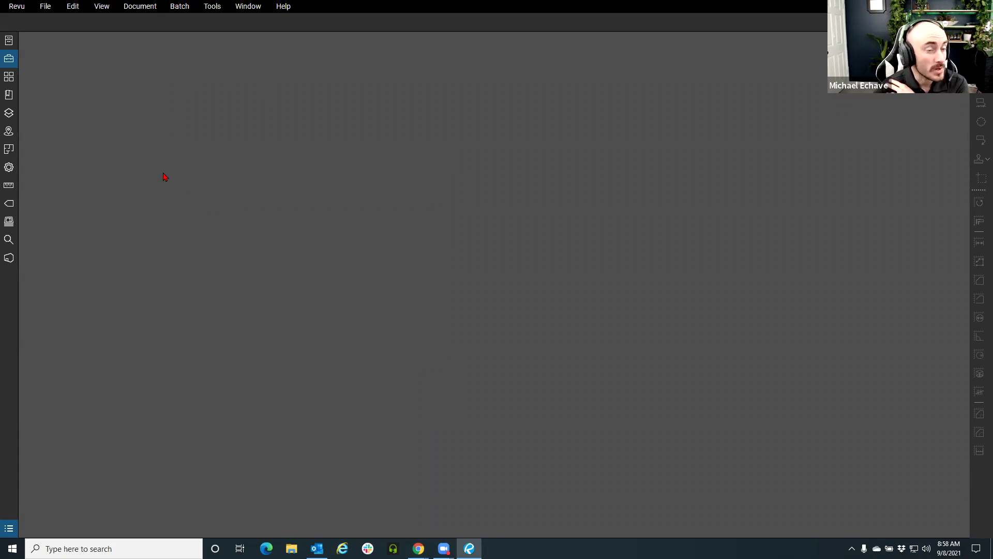
pyautogui.click(212, 7)
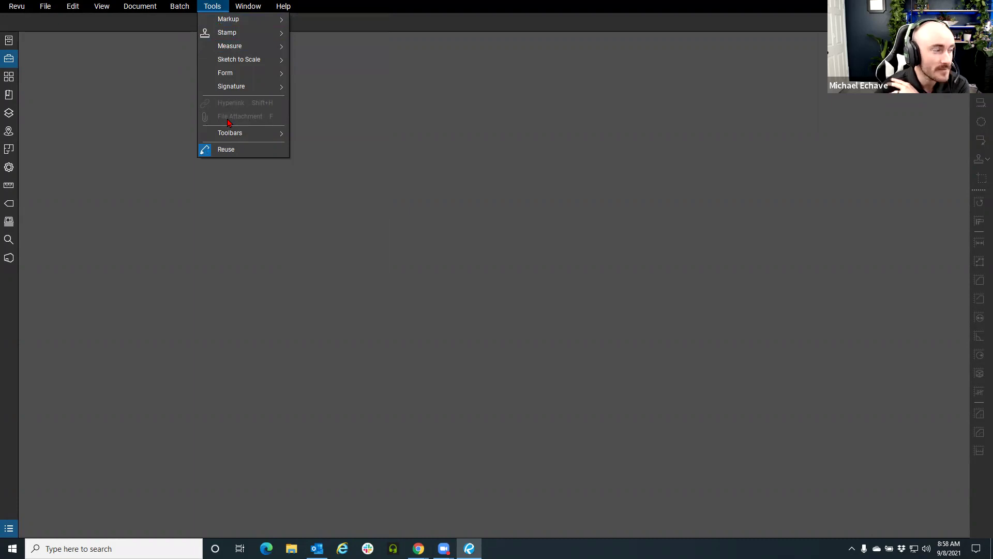
pyautogui.click(96, 154)
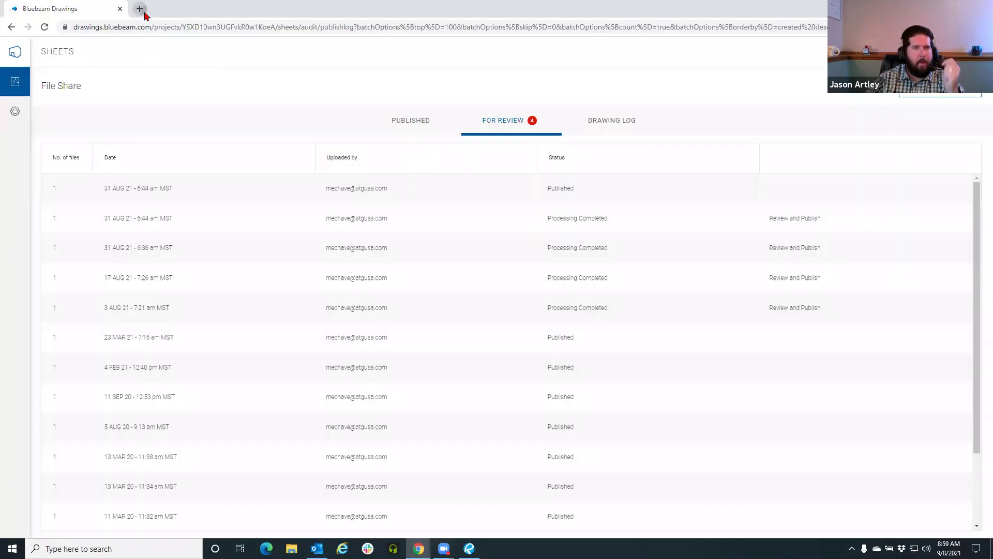
# Open a new Chrome tab and type 'ga' to bring up Bluebeam Gateway suggestions
pyautogui.click(139, 9)
pyautogui.write('ga')
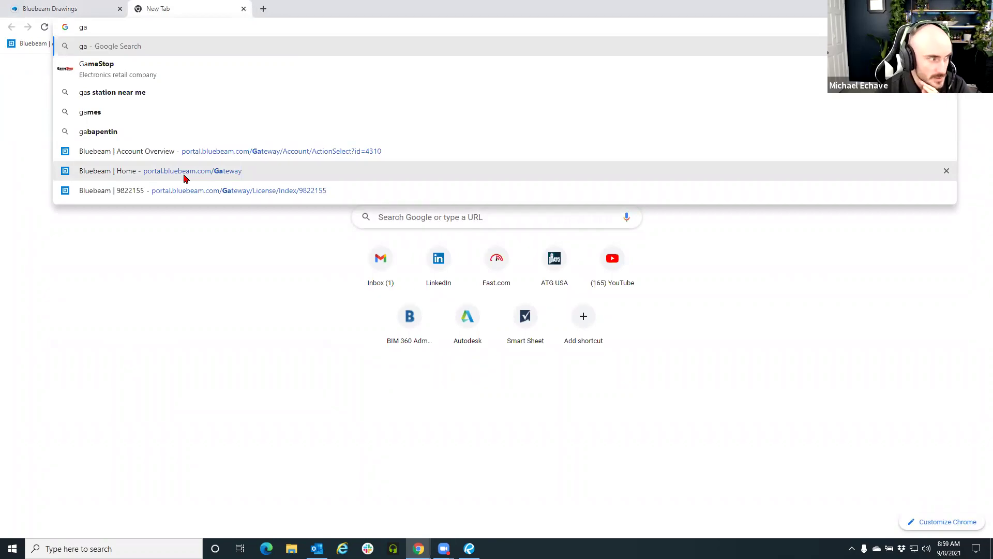
# Go to 'Bluebeam | Home' and sign in to Gateway with the saved Bluebeam ID
pyautogui.click(185, 178)
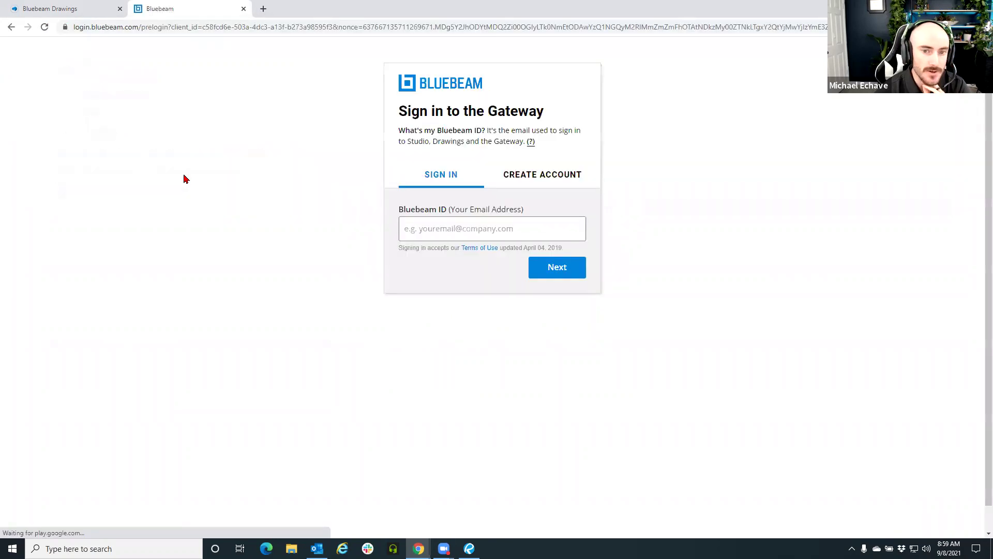
pyautogui.click(481, 235)
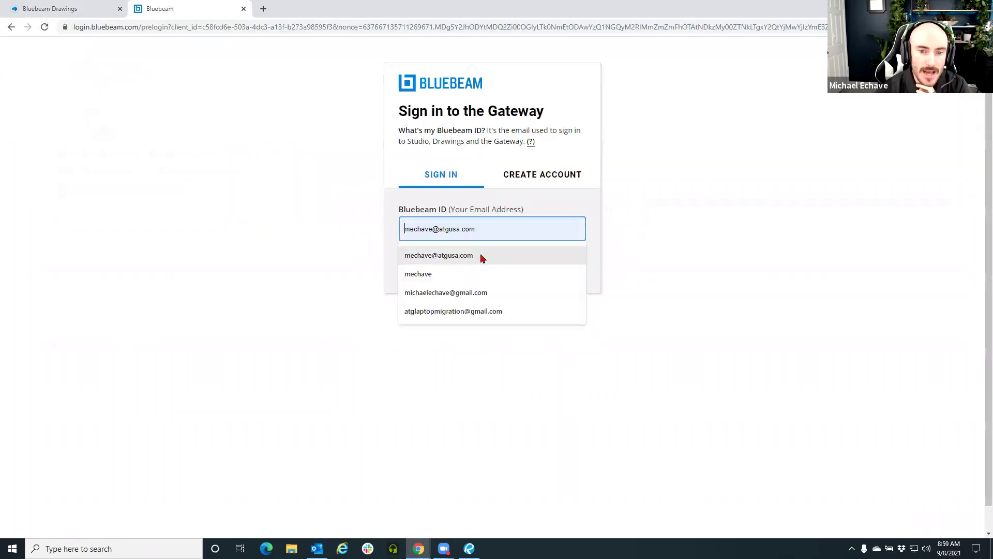
pyautogui.click(481, 255)
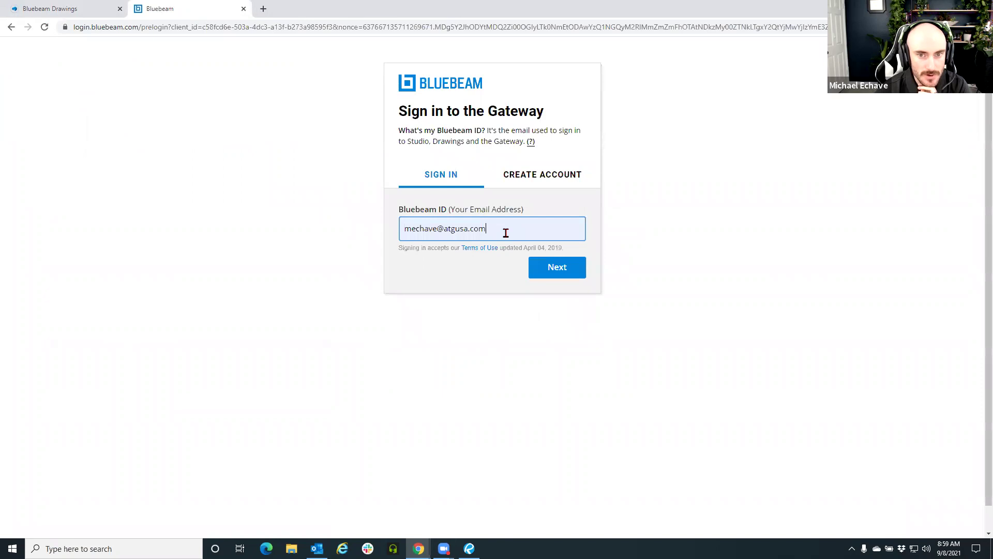
pyautogui.tripleClick(506, 232)
pyautogui.click(554, 268)
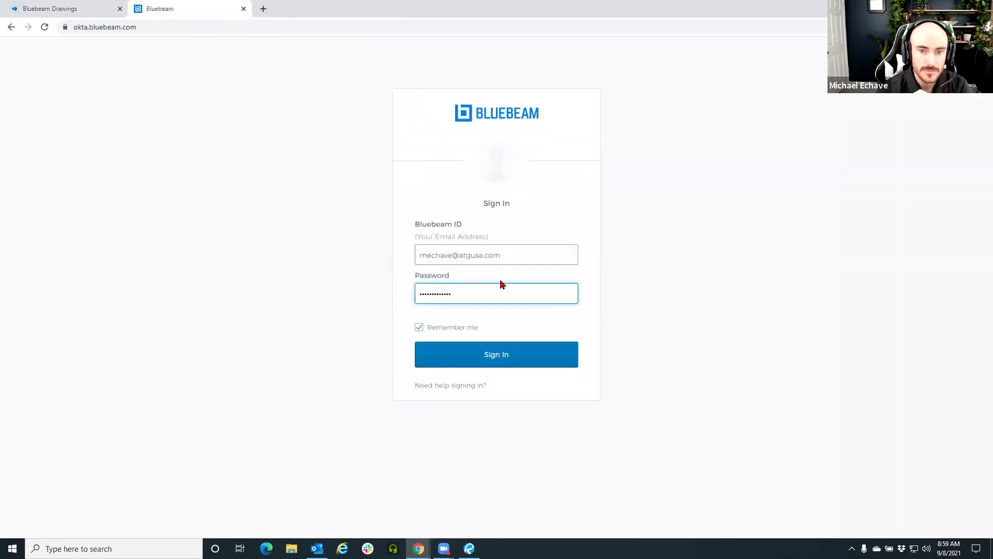
pyautogui.click(487, 354)
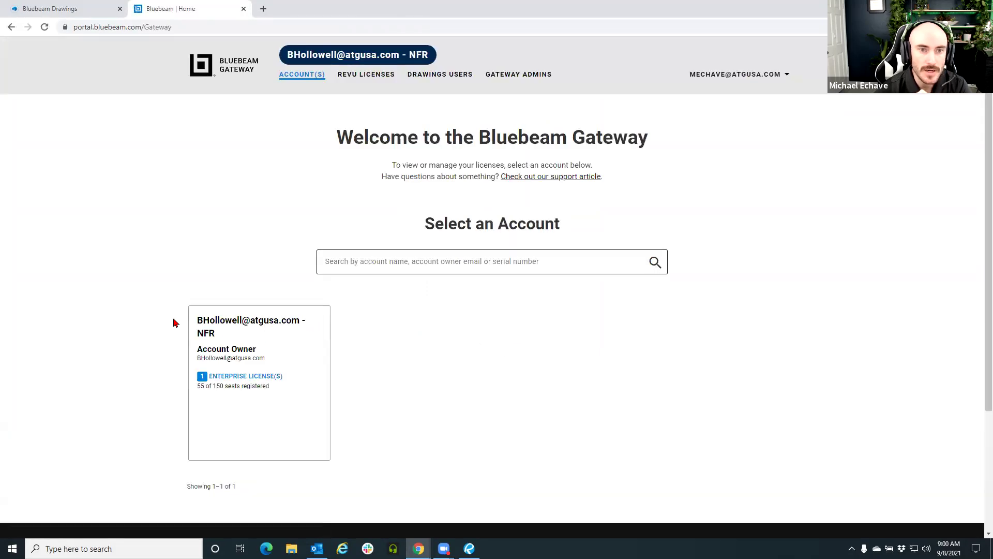
# Open the single account's overview and go to its Drawings users management page
pyautogui.scroll(-1, 147, 312)
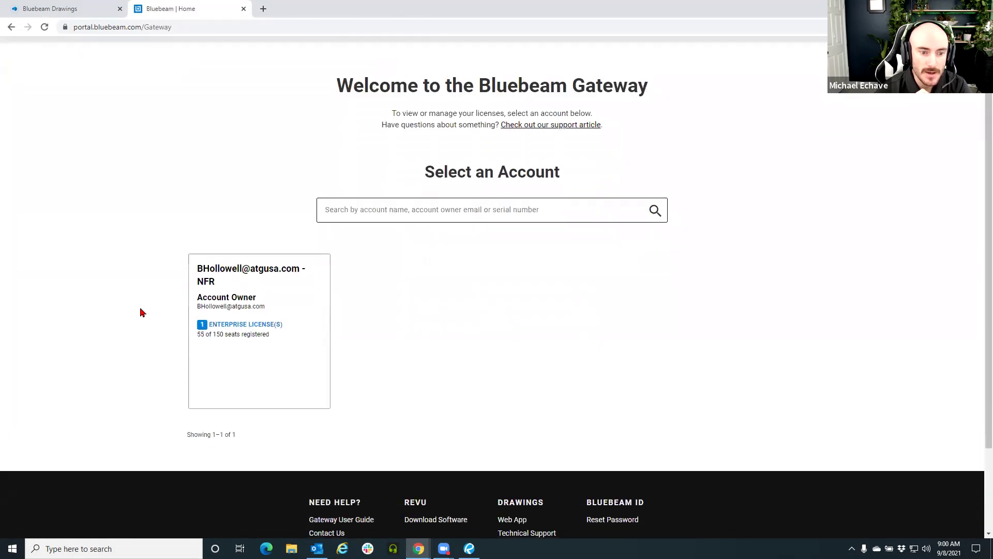
pyautogui.scroll(1, 148, 315)
pyautogui.click(317, 359)
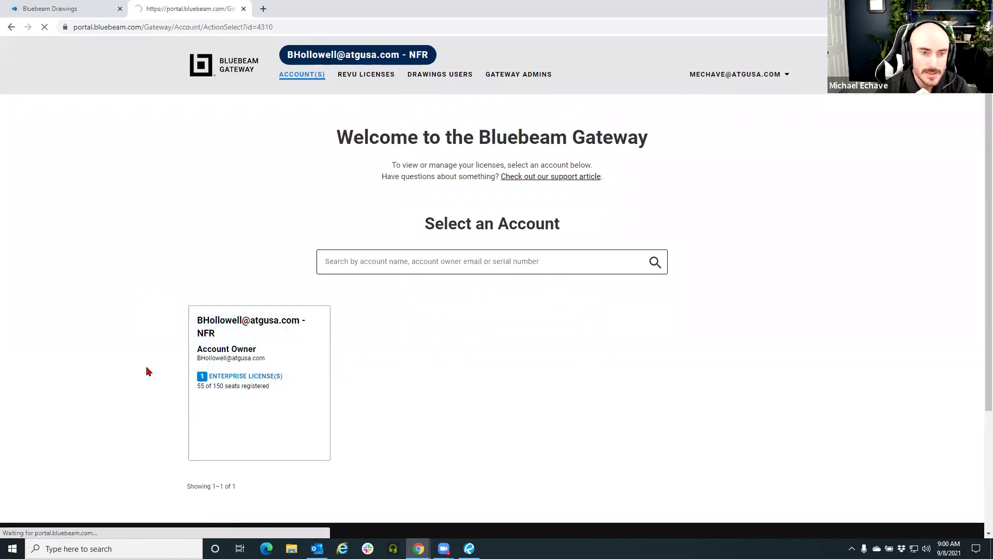
pyautogui.scroll(-2, 114, 317)
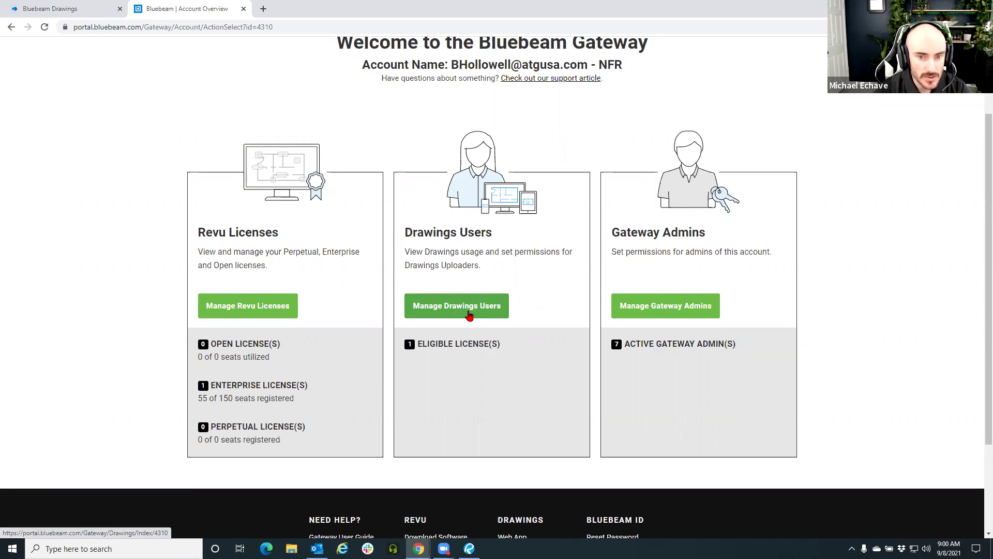
pyautogui.click(469, 315)
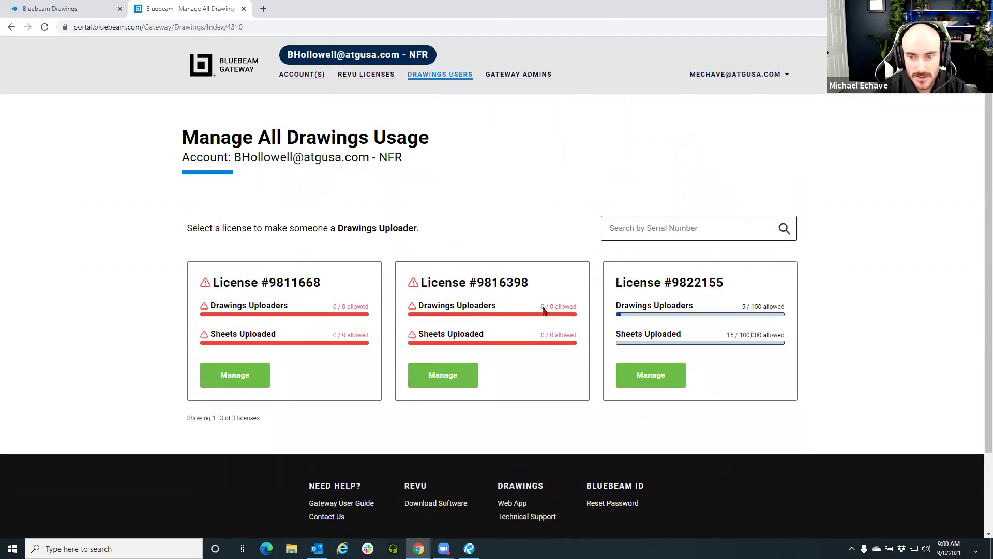
# Open Drawings usage for license #9822155 and scroll through its uploader list
pyautogui.click(667, 383)
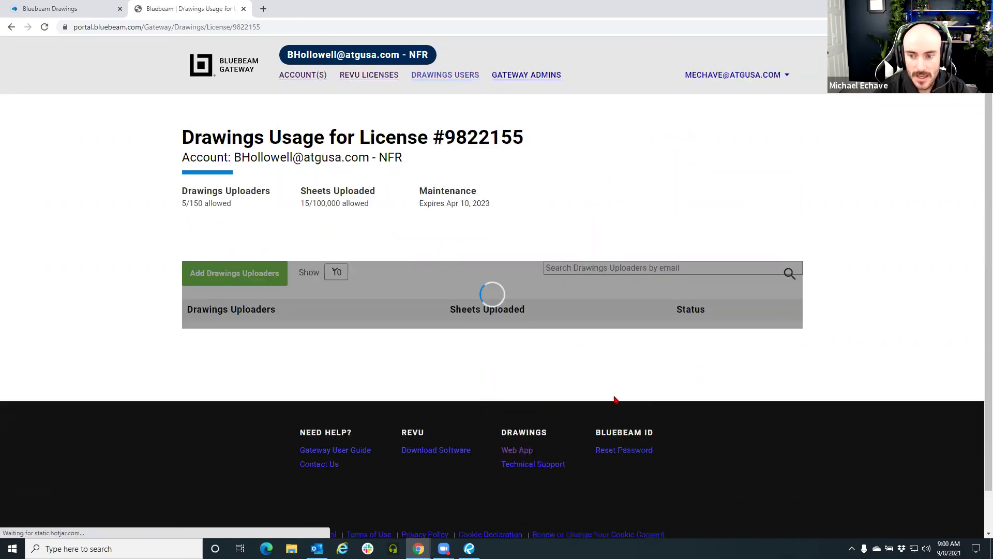
pyautogui.scroll(-2, 349, 445)
pyautogui.scroll(-1, 349, 445)
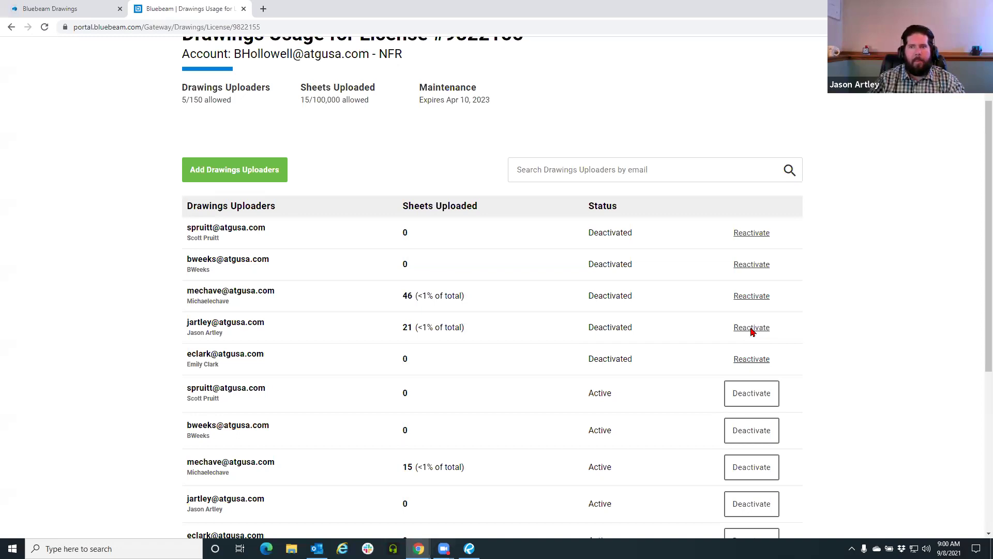
# Start reactivating a deactivated uploader, cancel with No, Go Back, and review the list
pyautogui.click(752, 327)
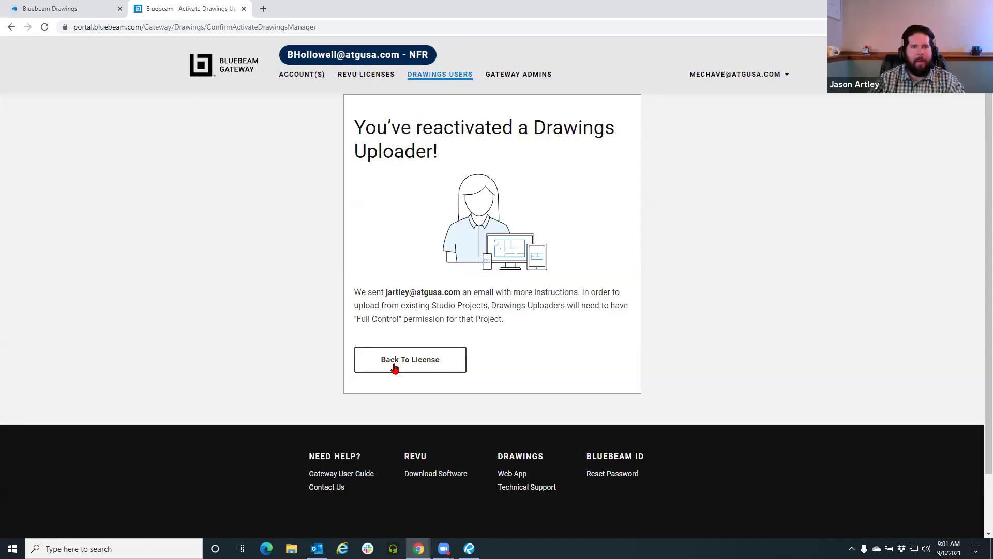
pyautogui.click(395, 367)
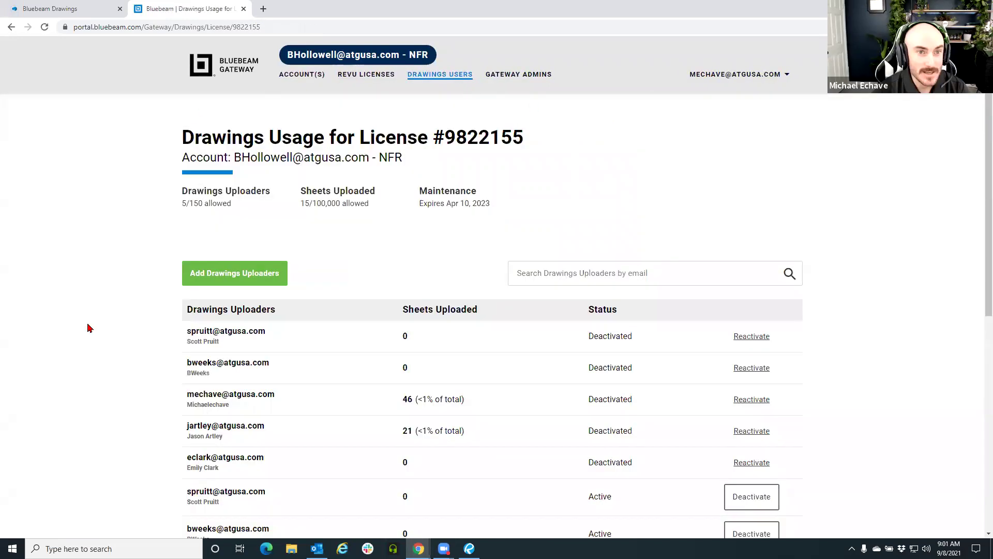
pyautogui.scroll(-1, 93, 336)
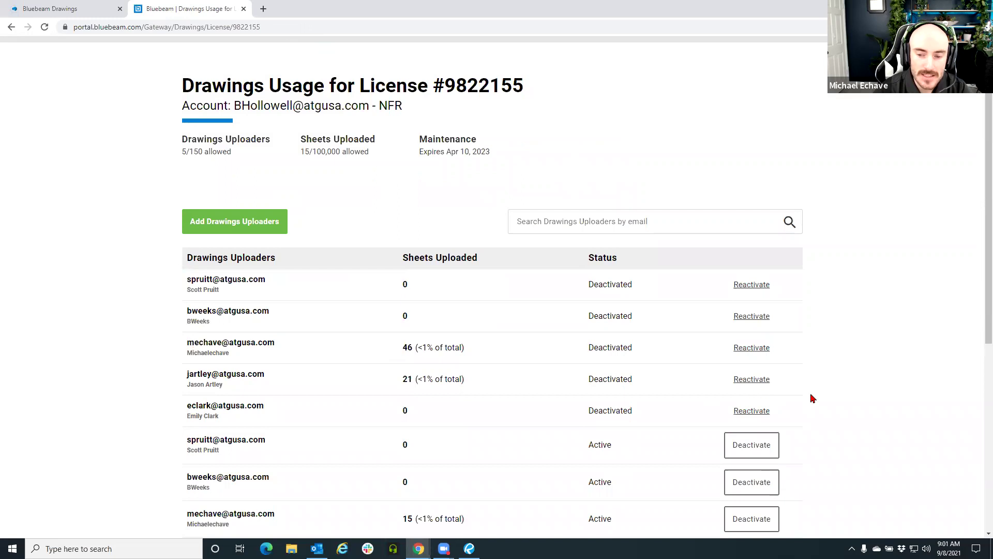
pyautogui.scroll(-1, 766, 393)
pyautogui.scroll(-1, 766, 392)
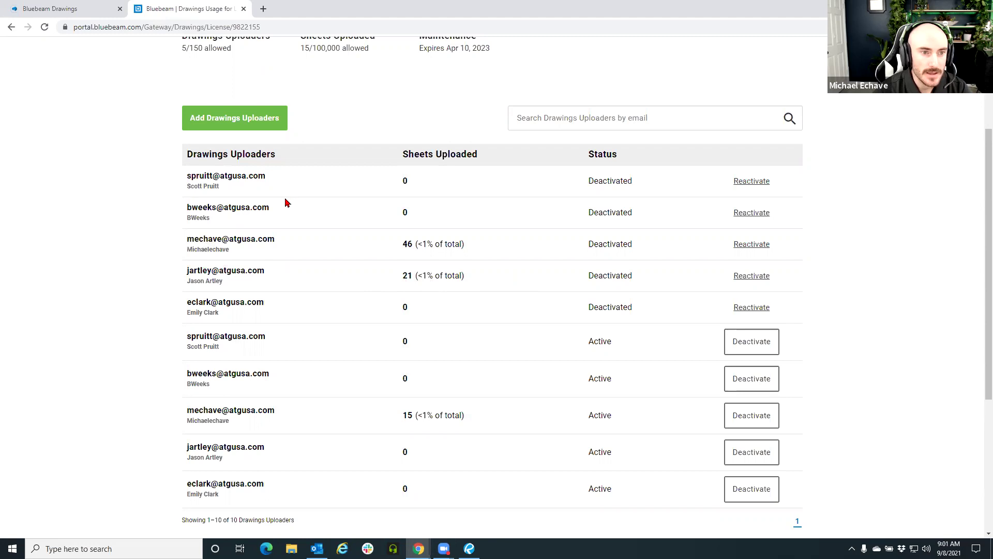
pyautogui.scroll(2, 265, 244)
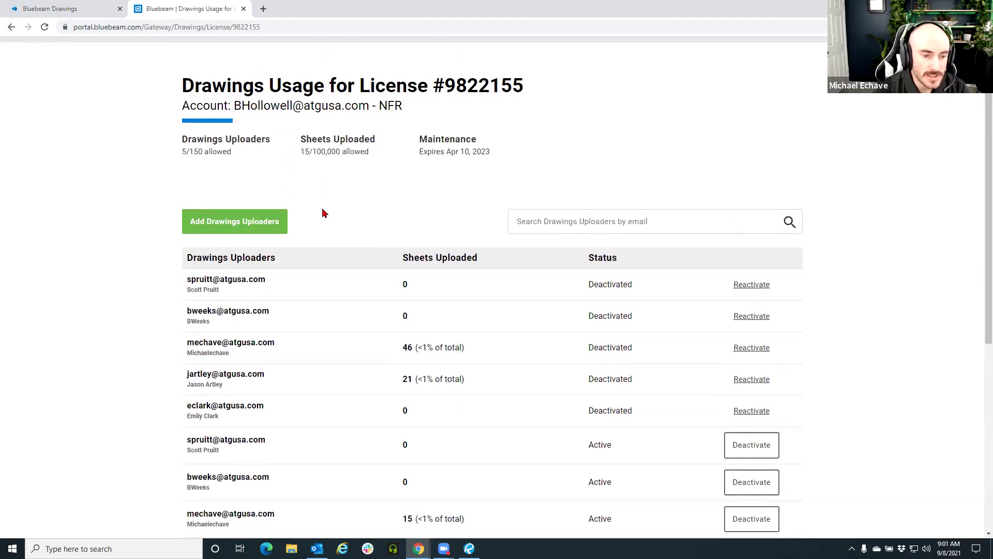
pyautogui.scroll(-3, 324, 213)
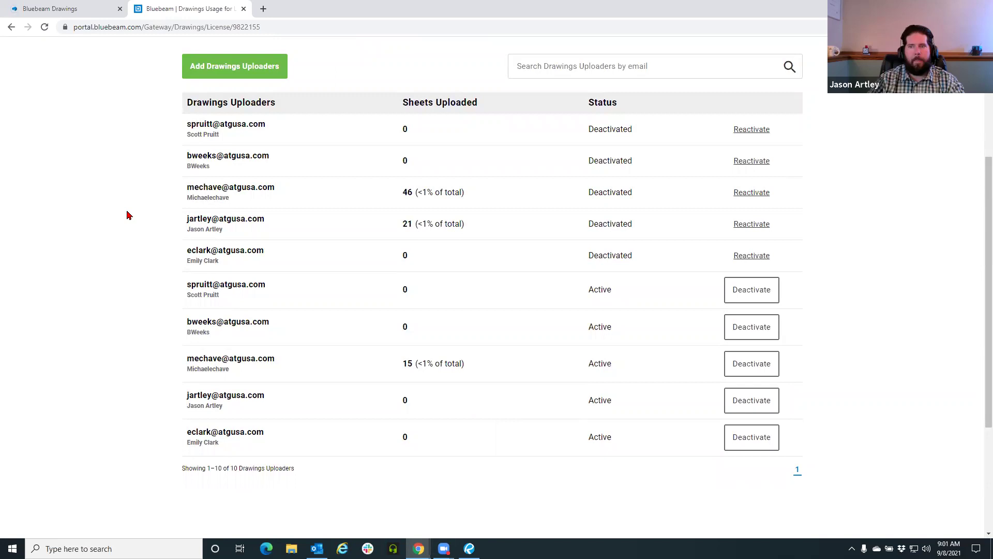
pyautogui.scroll(4, 109, 137)
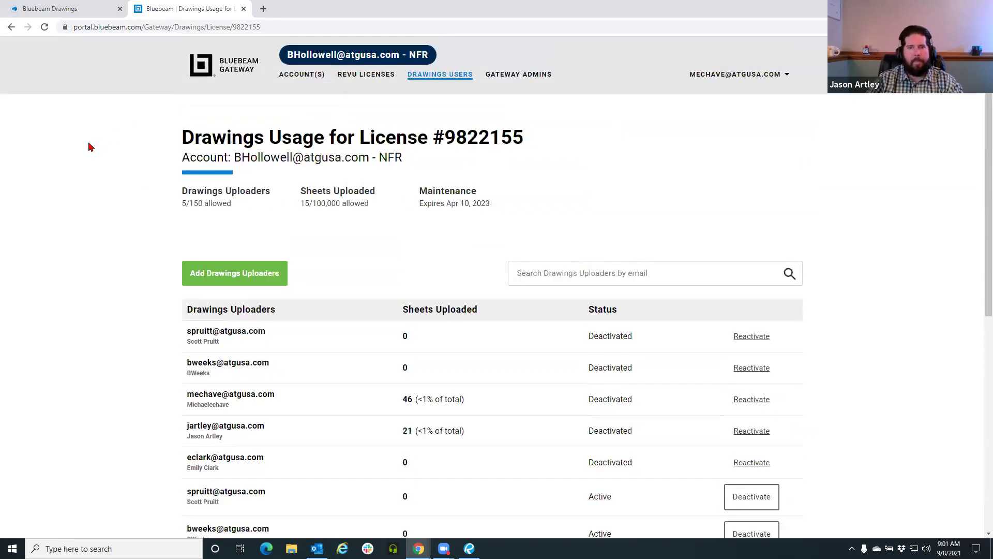
pyautogui.click(11, 27)
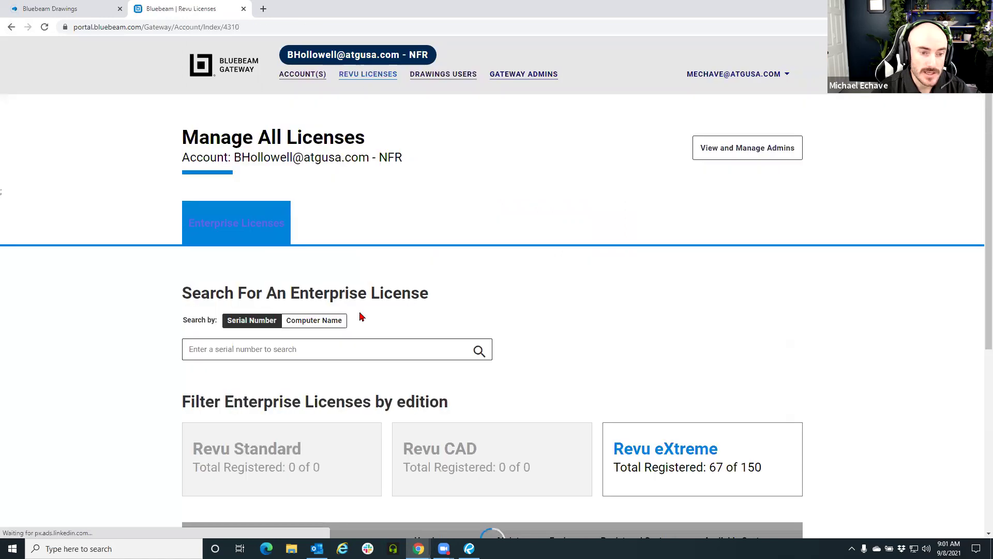
pyautogui.scroll(-4, 341, 310)
pyautogui.click(206, 364)
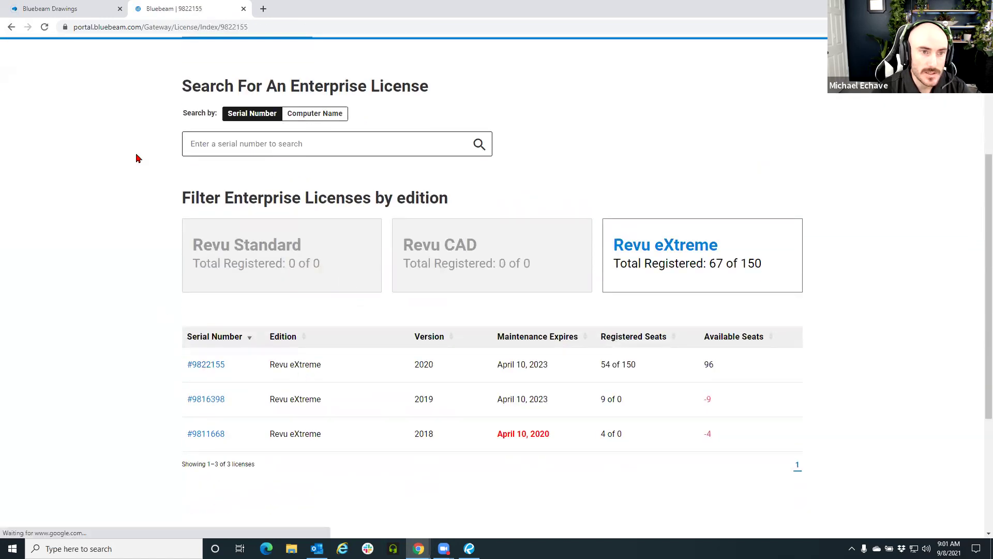
pyautogui.scroll(-2, 117, 215)
pyautogui.scroll(-3, 118, 215)
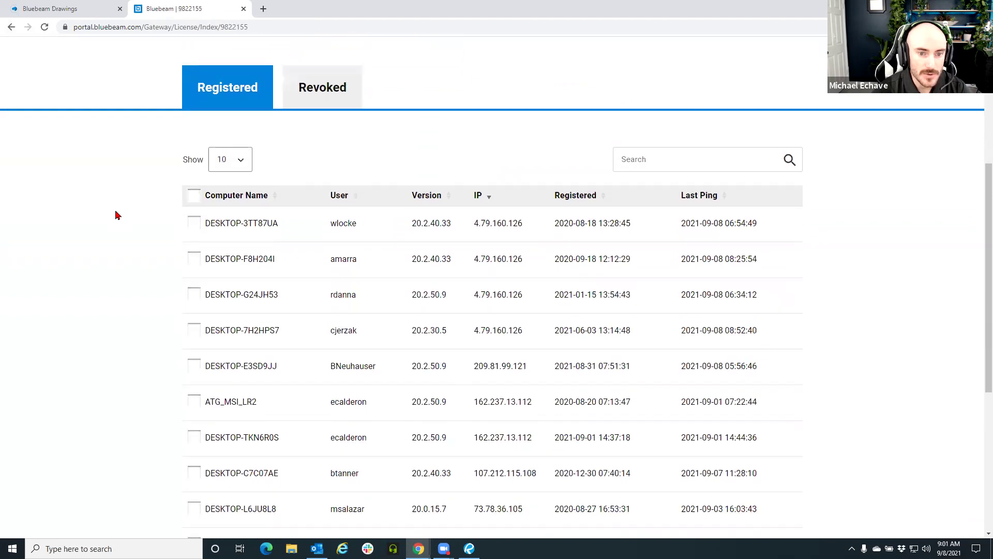
pyautogui.scroll(1, 149, 231)
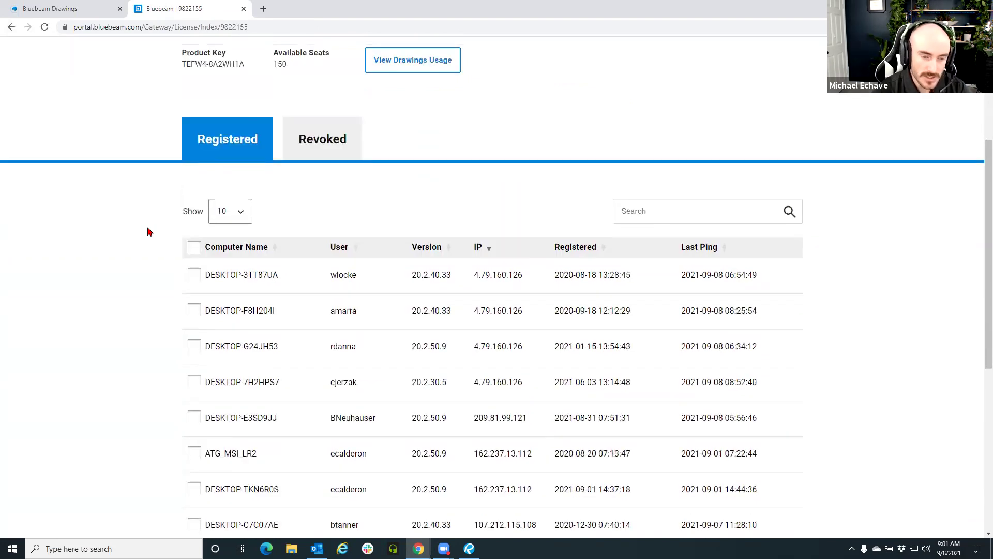
pyautogui.scroll(-1, 149, 233)
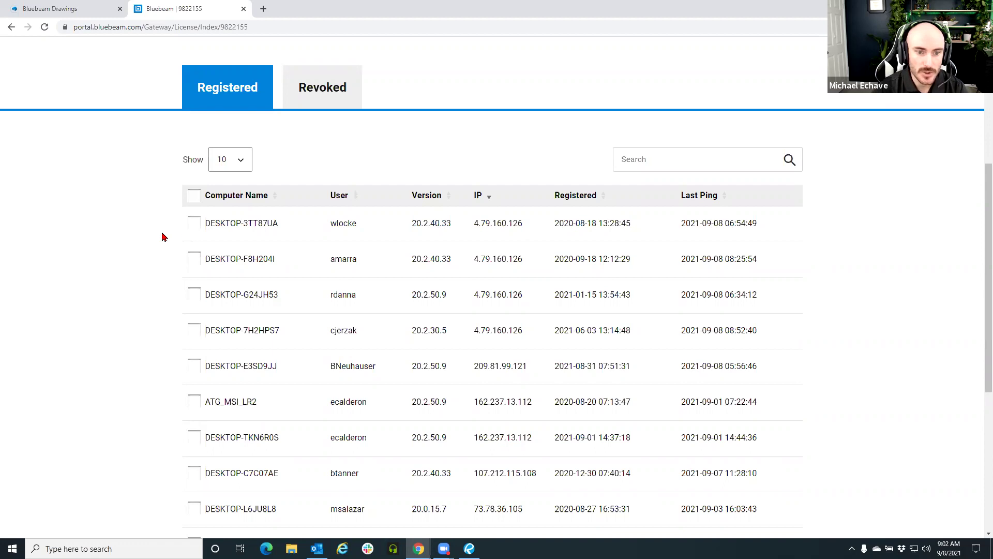
# Tick the DESKTOP-3TT87UA computer, then close the Gateway tab for a blank new tab
pyautogui.click(191, 227)
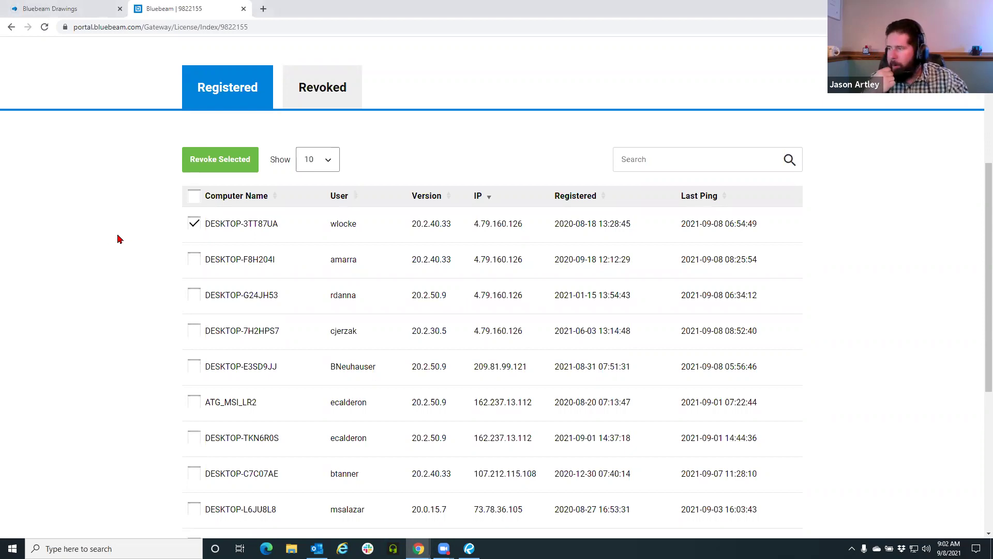
pyautogui.click(244, 10)
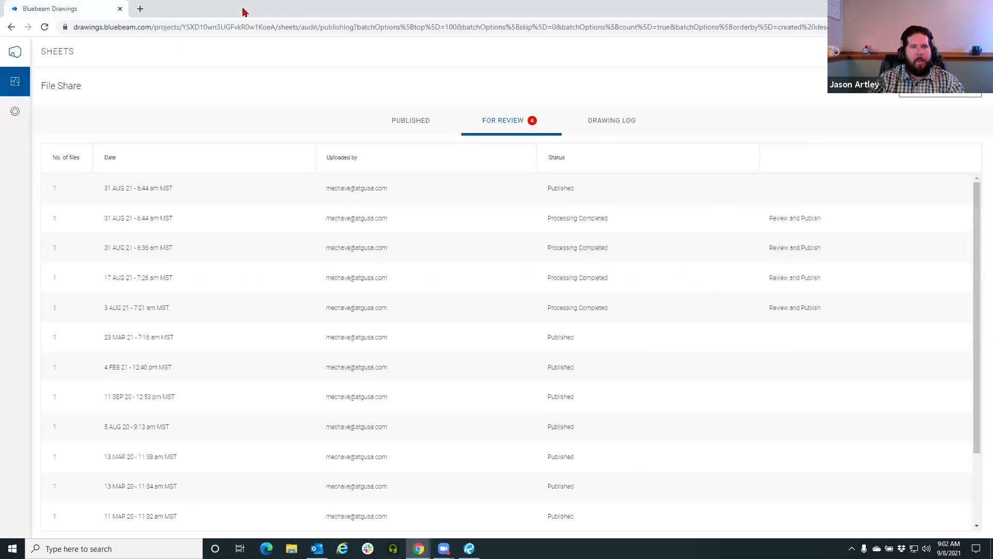
pyautogui.click(139, 8)
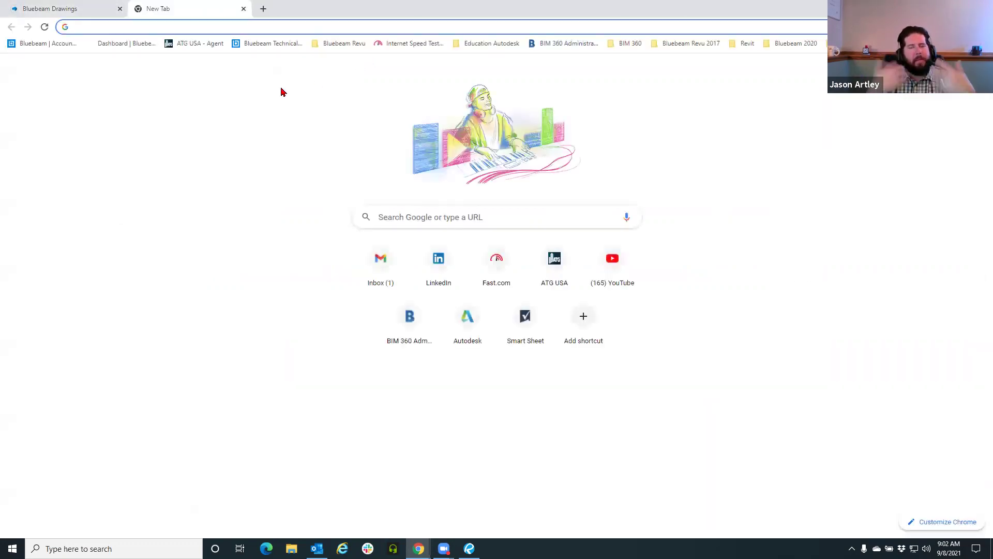
# Reopen Bluebeam Gateway via 'ga' and view the 2020 Revu eXtreme licence's 53 computers
pyautogui.write('ga')
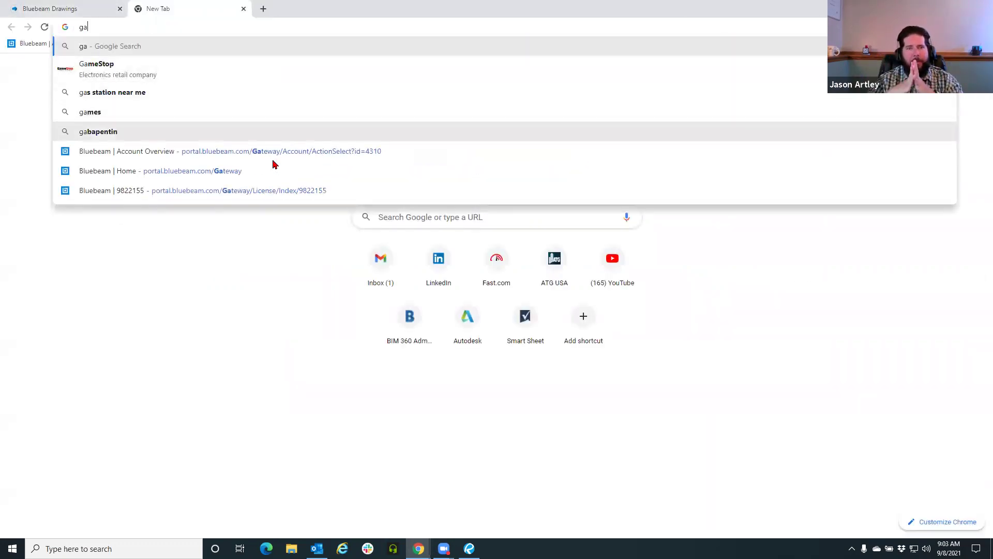
pyautogui.click(265, 176)
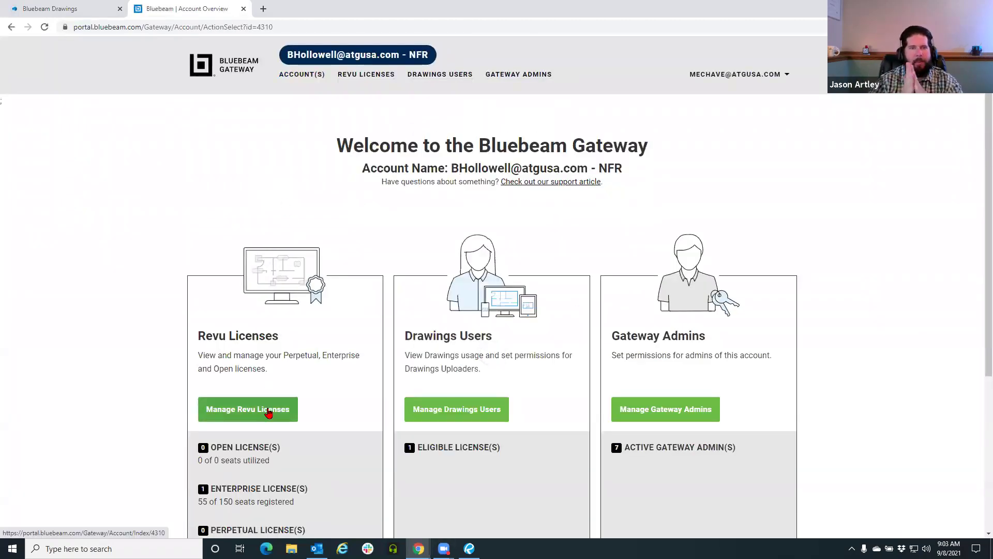
pyautogui.scroll(-5, 191, 355)
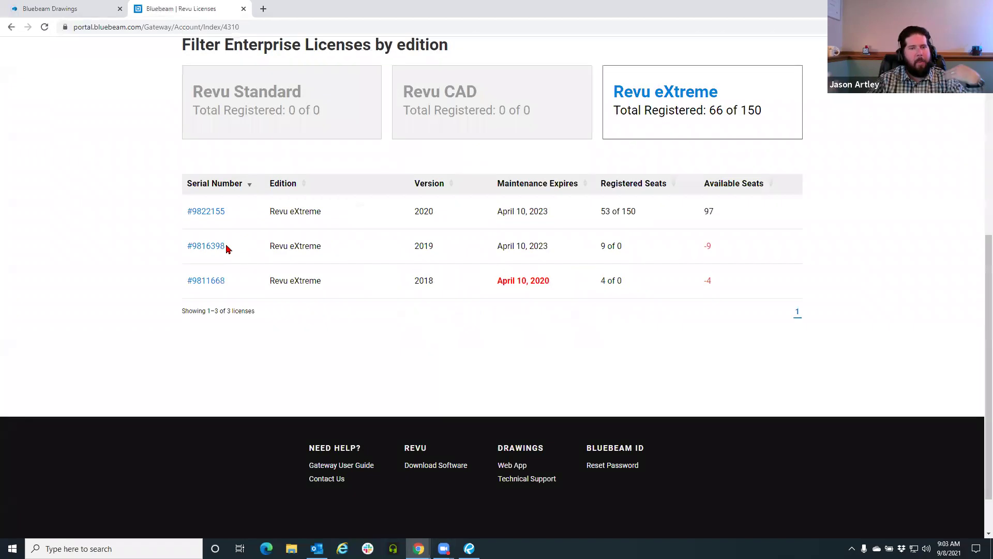
pyautogui.click(209, 212)
pyautogui.scroll(-6, 91, 272)
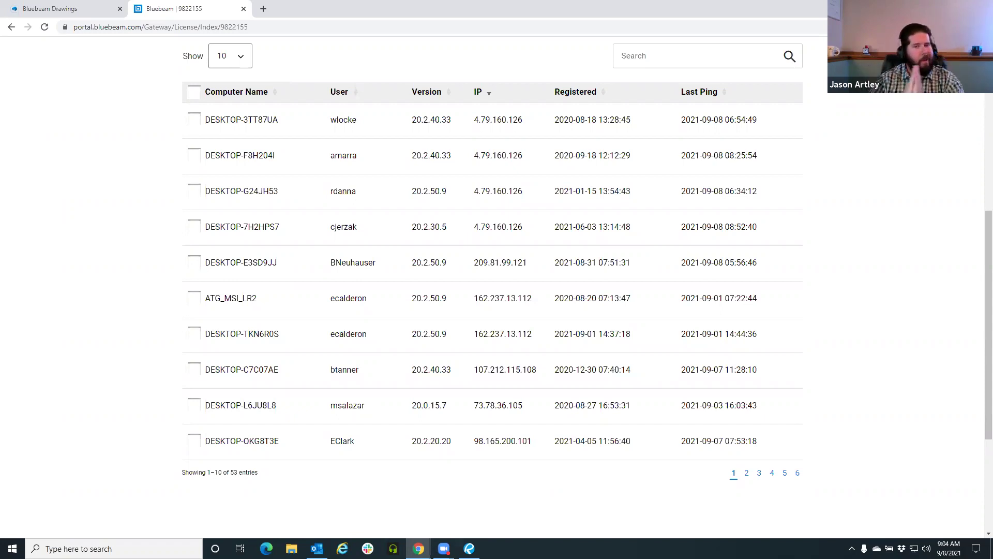
pyautogui.click(469, 548)
# Sign in to Studio with the Bluebeam ID e-mail and password, then open the File Share project
pyautogui.click(10, 259)
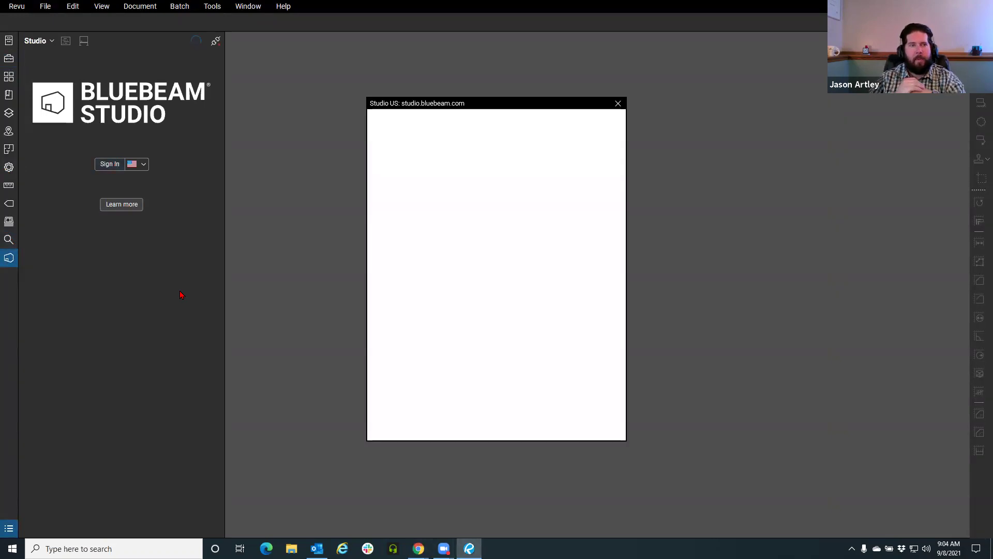
pyautogui.click(500, 278)
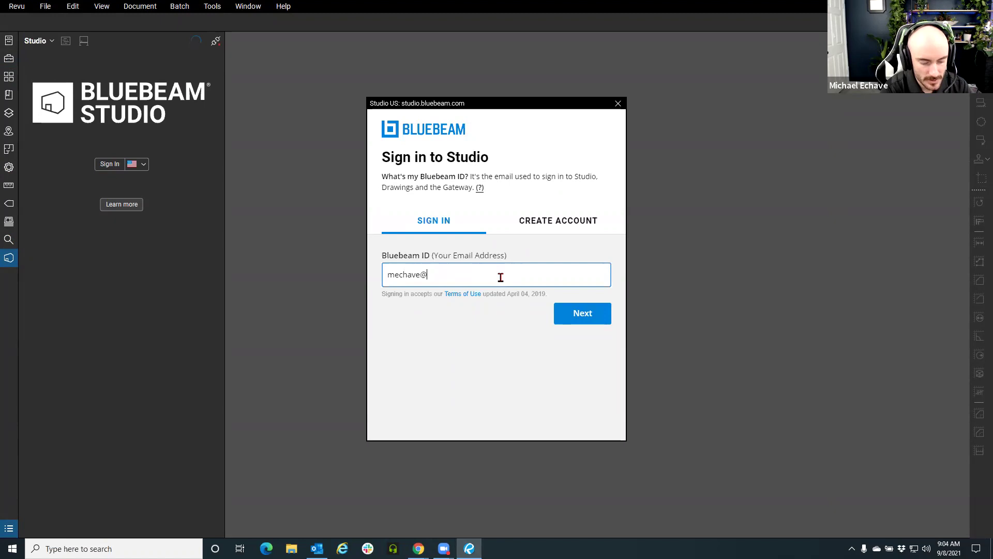
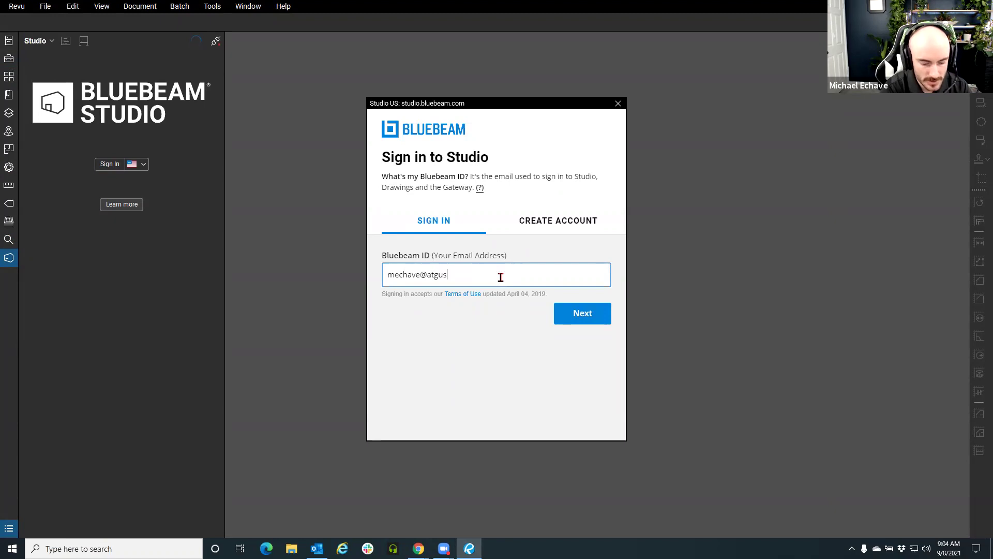
pyautogui.click(579, 321)
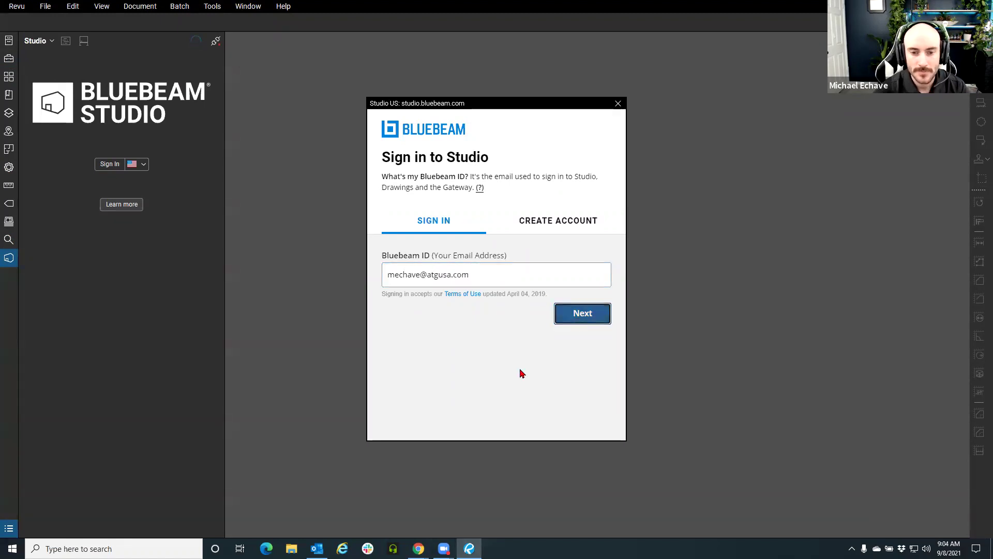
pyautogui.write('••••••••••••')
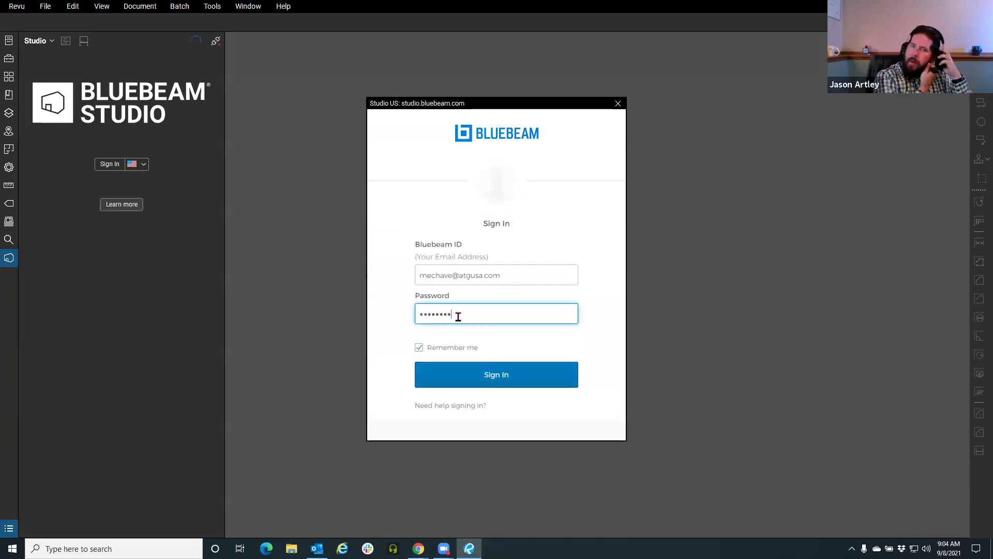
pyautogui.click(458, 369)
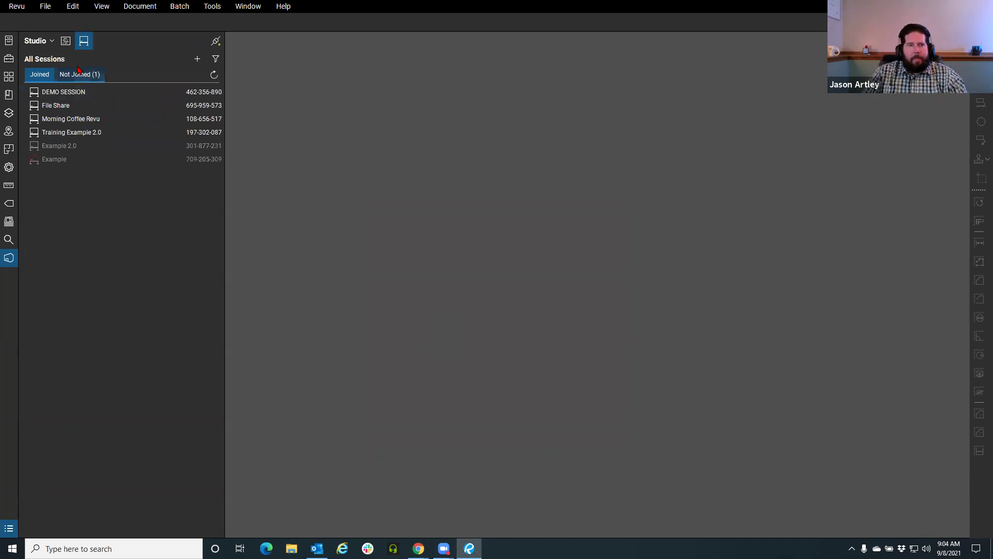
pyautogui.click(67, 42)
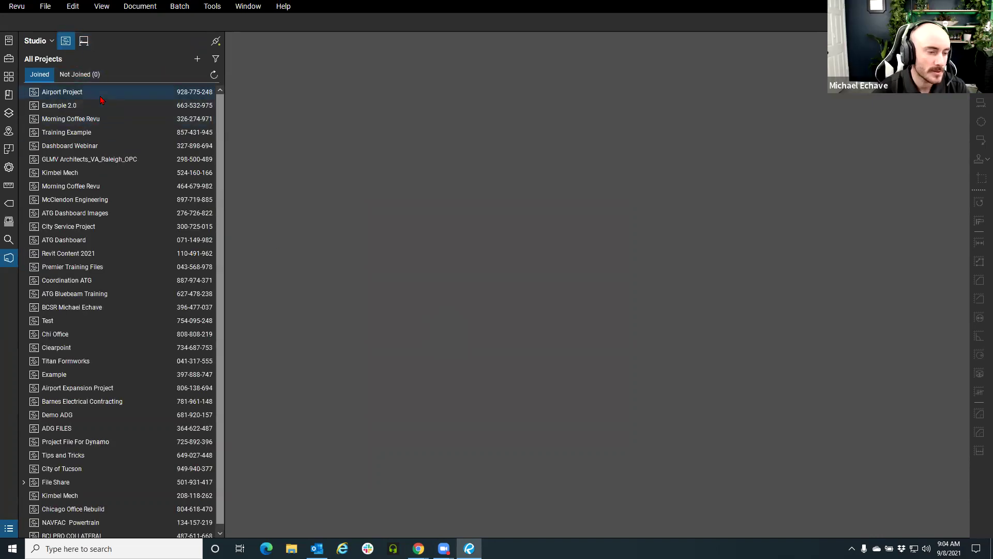
pyautogui.doubleClick(89, 484)
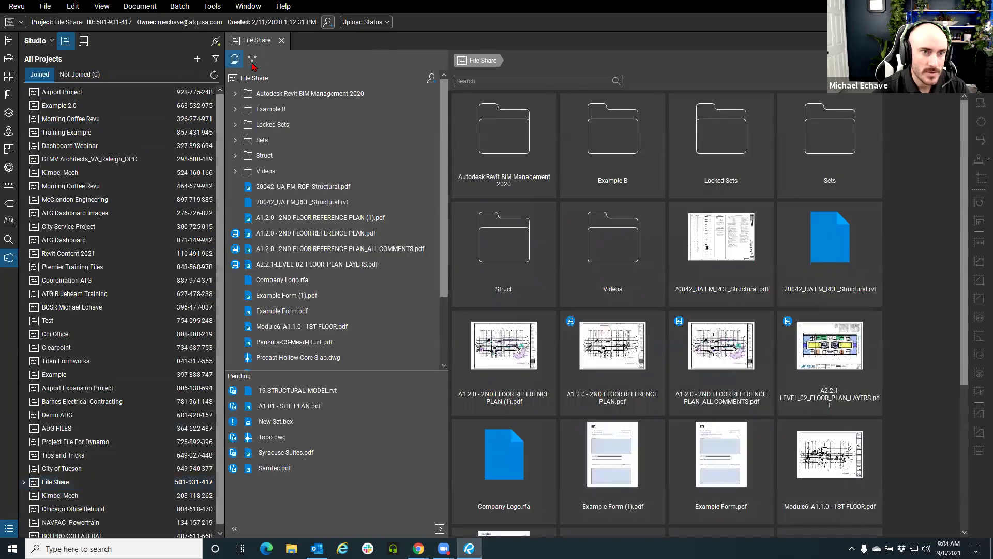
# Inspect File Share's General, Permissions and Folder Permissions tabs, expanding Project Root, then open Group Membership
pyautogui.click(252, 59)
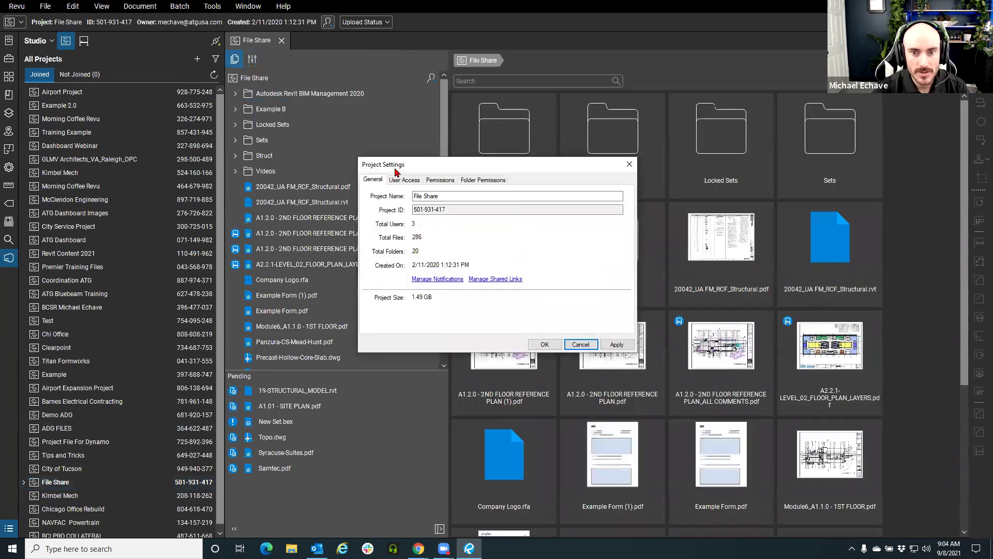
pyautogui.click(336, 183)
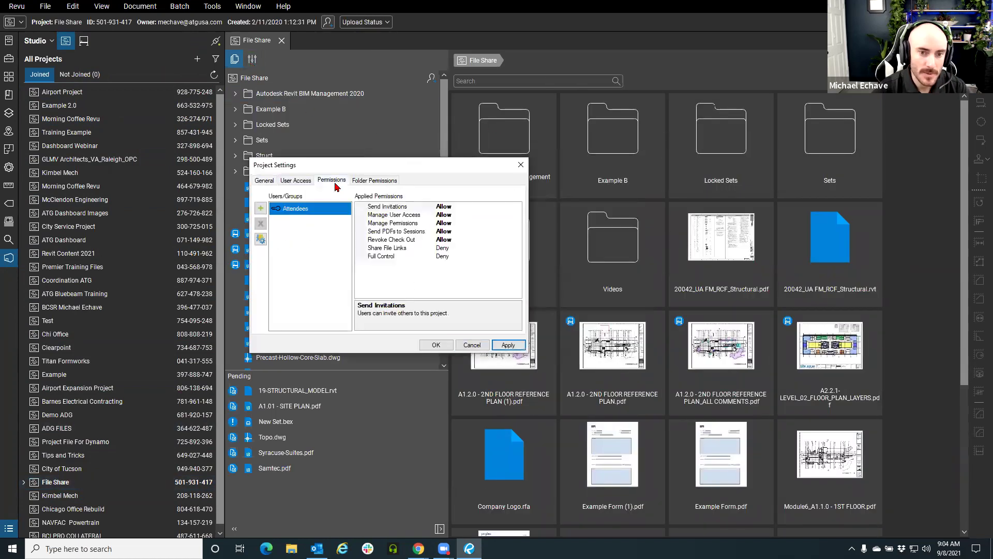
pyautogui.click(370, 183)
pyautogui.click(361, 207)
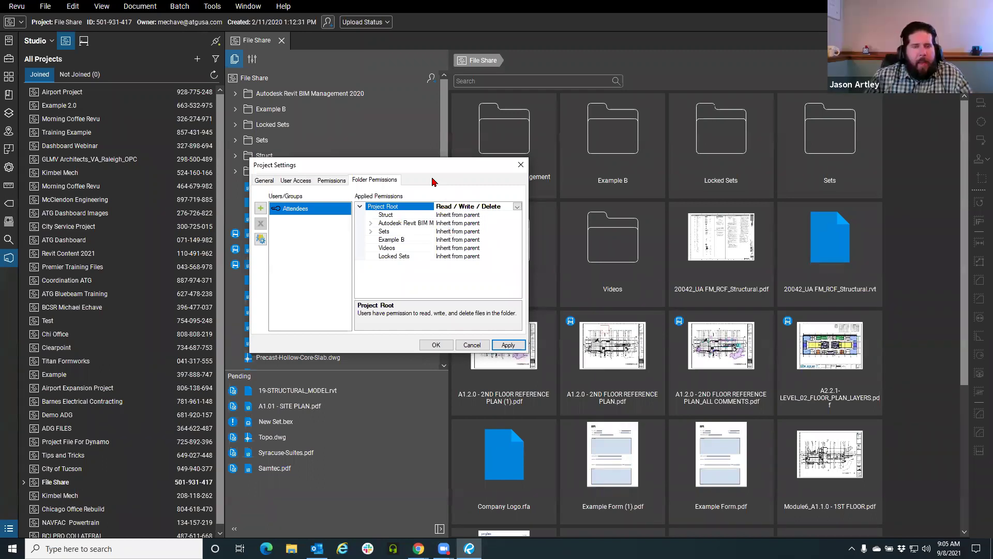
pyautogui.click(336, 183)
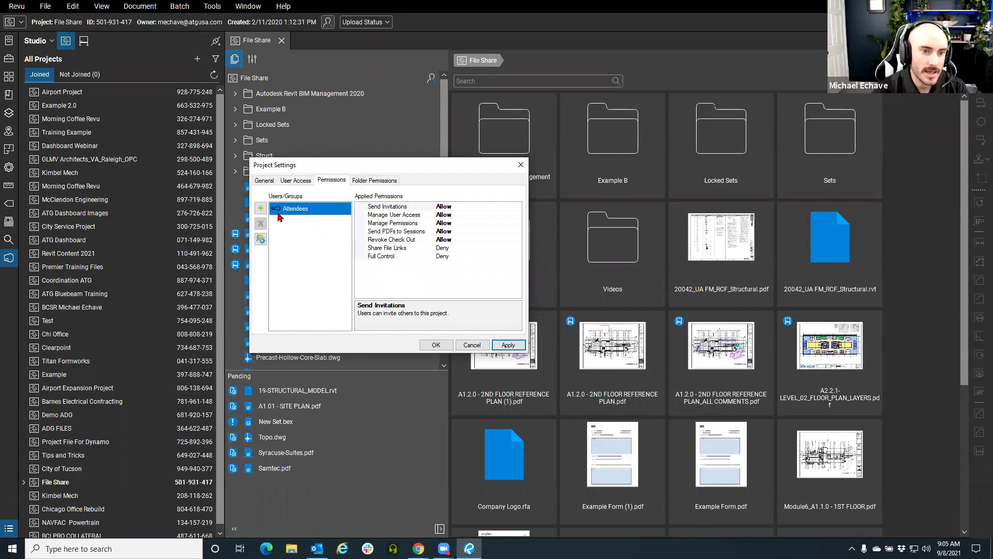
pyautogui.click(262, 238)
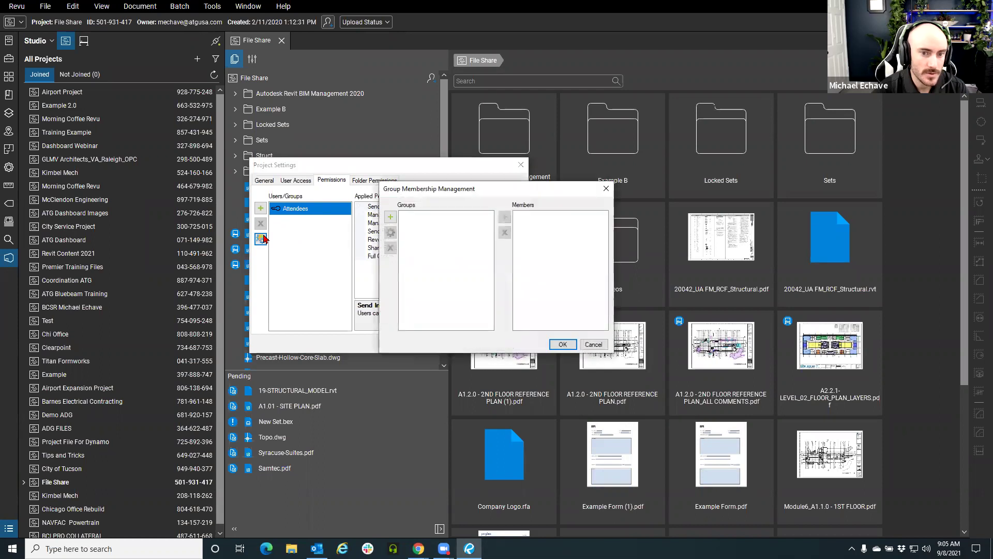
# Add a group named 'Sub's' in Group Membership Management and close the dialog
pyautogui.click(390, 217)
pyautogui.write("Sub's")
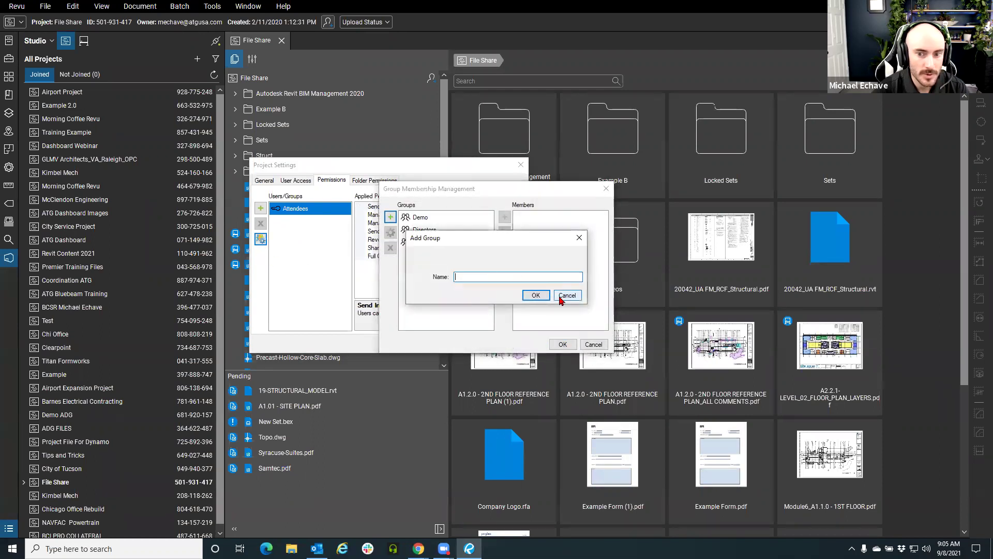
pyautogui.click(543, 295)
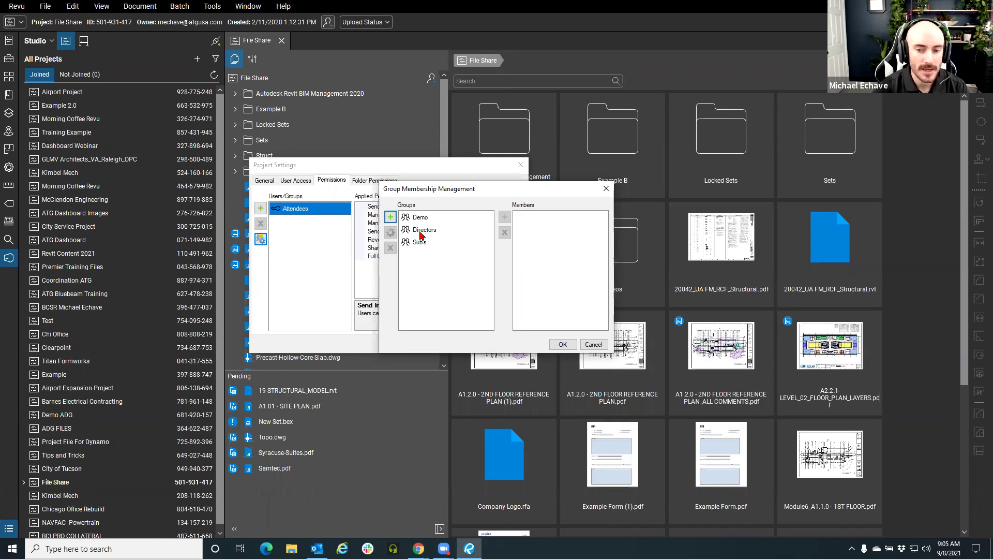
pyautogui.click(593, 345)
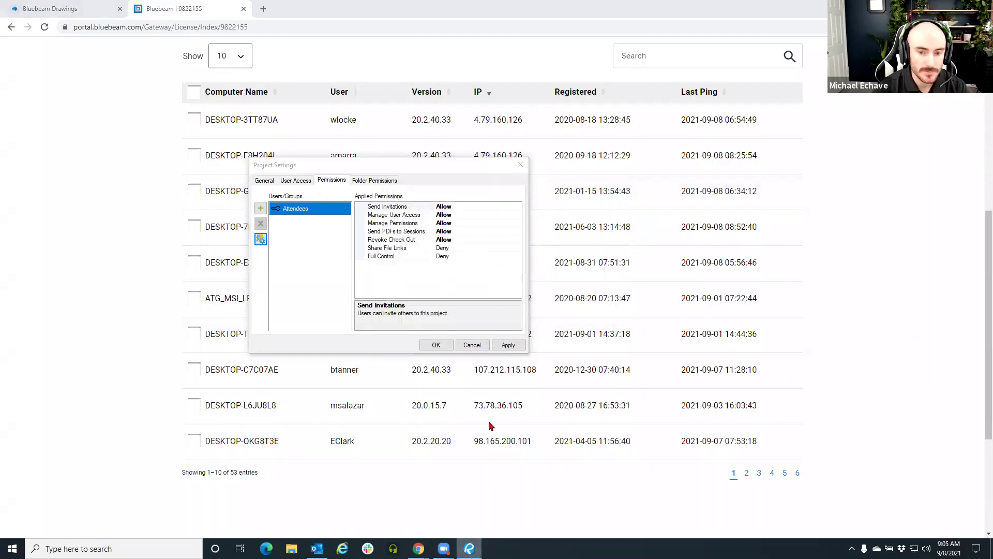
# Cancel Project Settings to go back to the File Share project's file tiles
pyautogui.click(468, 345)
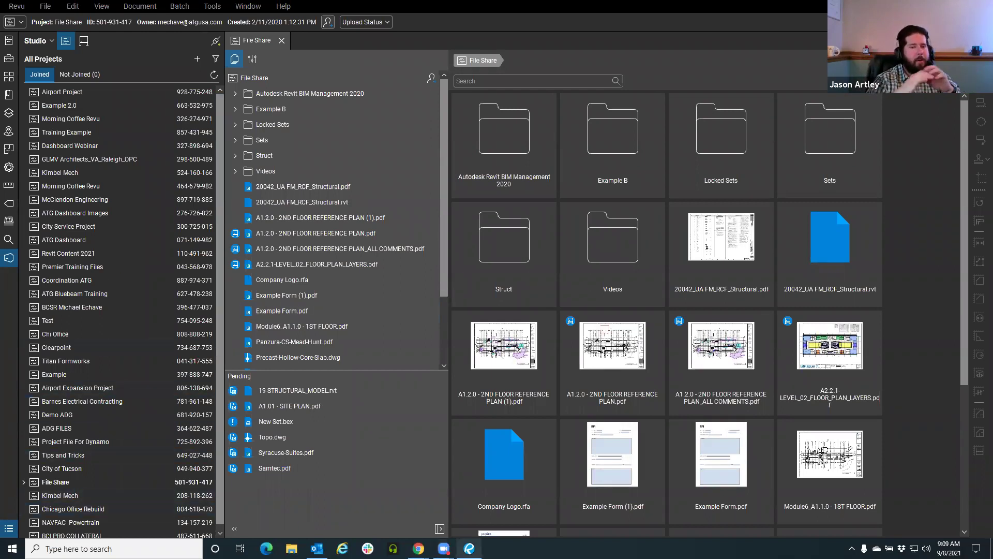
# Launch a new Google Chrome window from the taskbar icon's jump list
pyautogui.rightClick(419, 548)
pyautogui.click(401, 494)
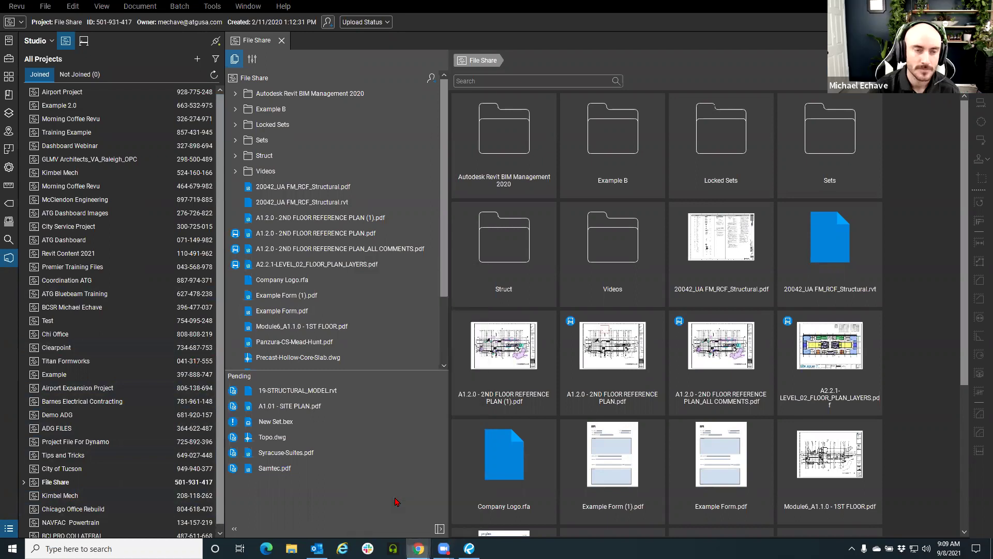
# Find ATG USA on YouTube, scroll its channel to the Bluebeam videos, then return to Revu
pyautogui.write('atgusa')
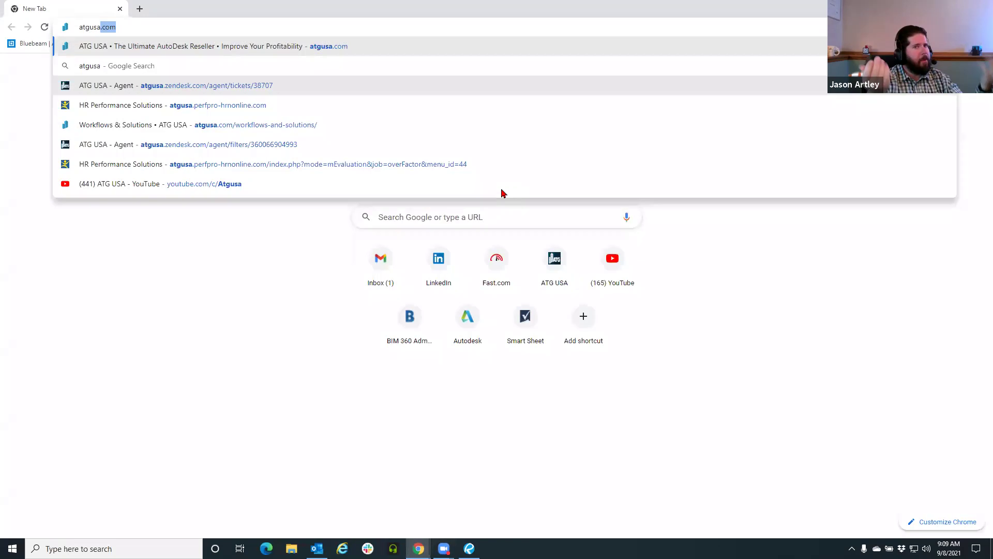
pyautogui.click(612, 262)
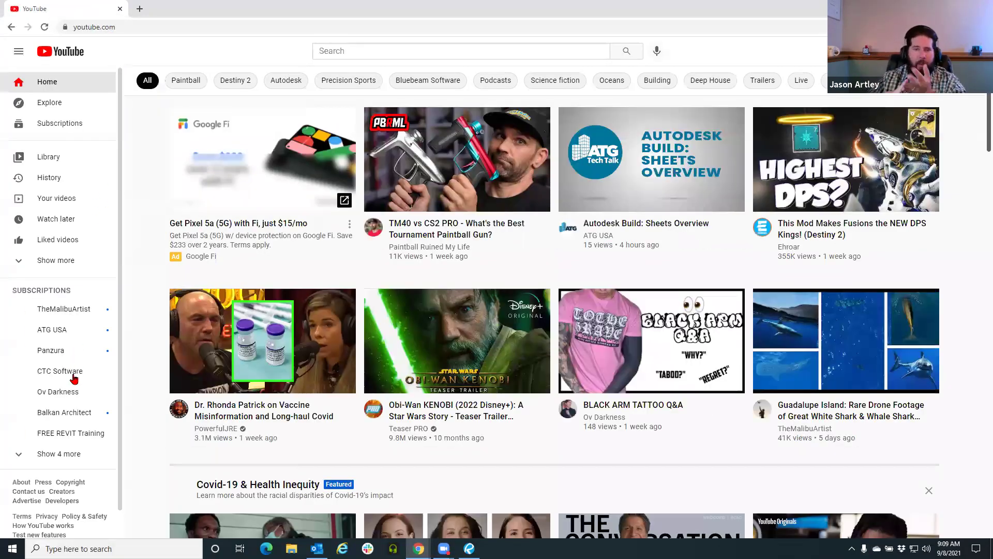
pyautogui.click(75, 331)
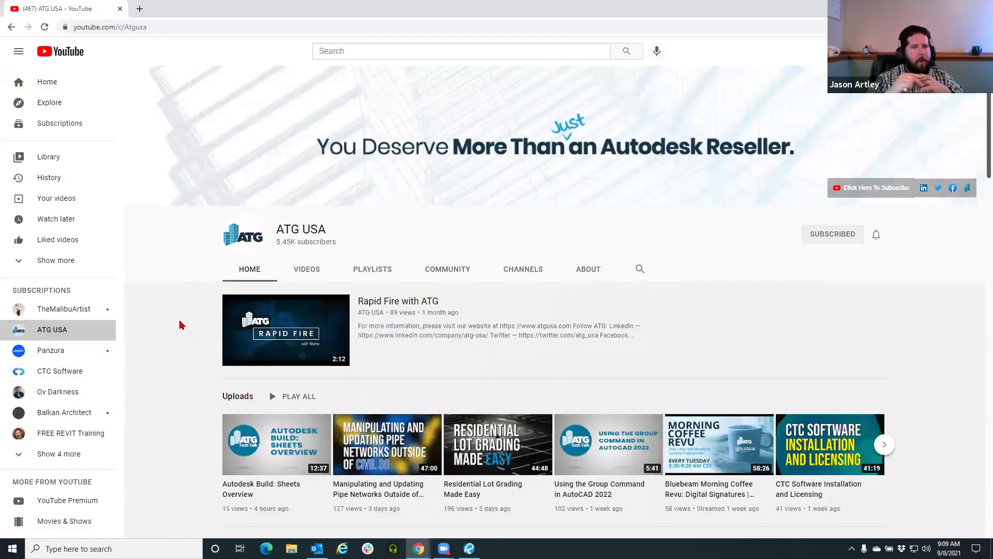
pyautogui.scroll(-2, 186, 331)
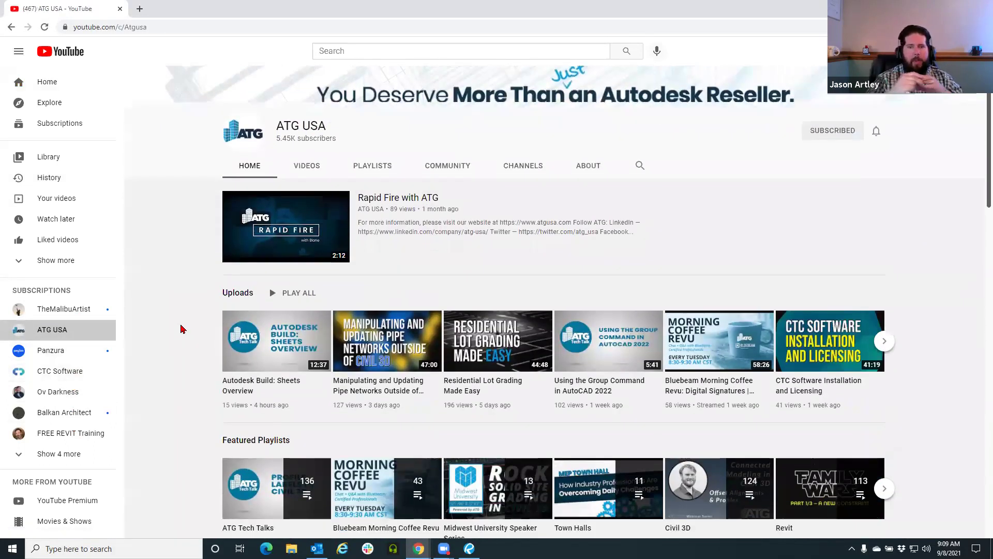
pyautogui.scroll(-9, 182, 329)
pyautogui.scroll(-10, 182, 329)
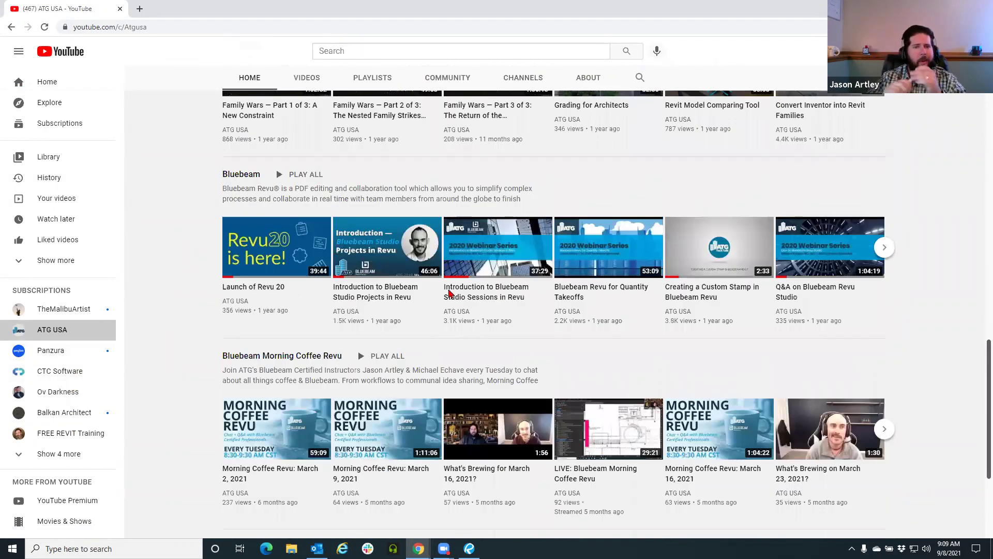
pyautogui.scroll(-1, 449, 294)
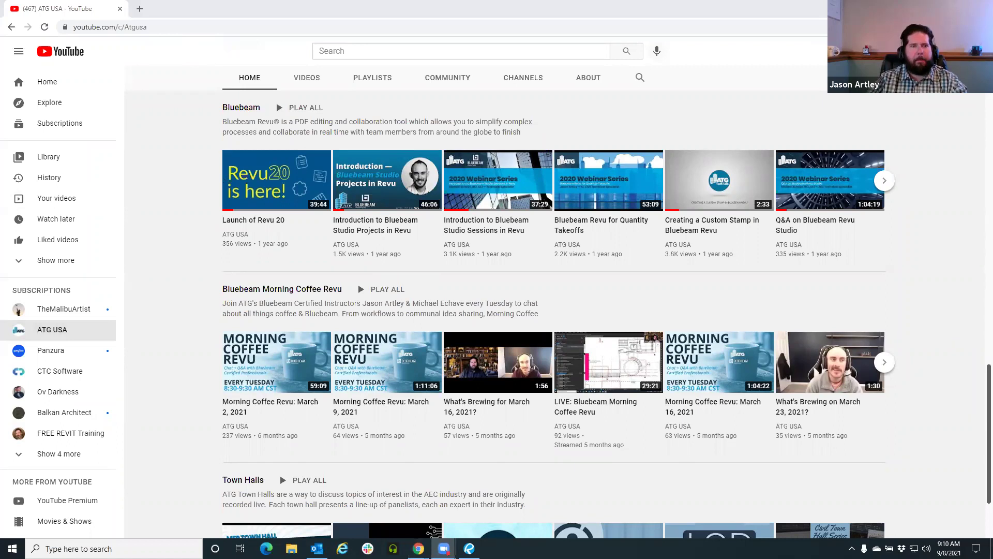
pyautogui.hotkey('alt', 'Tab')
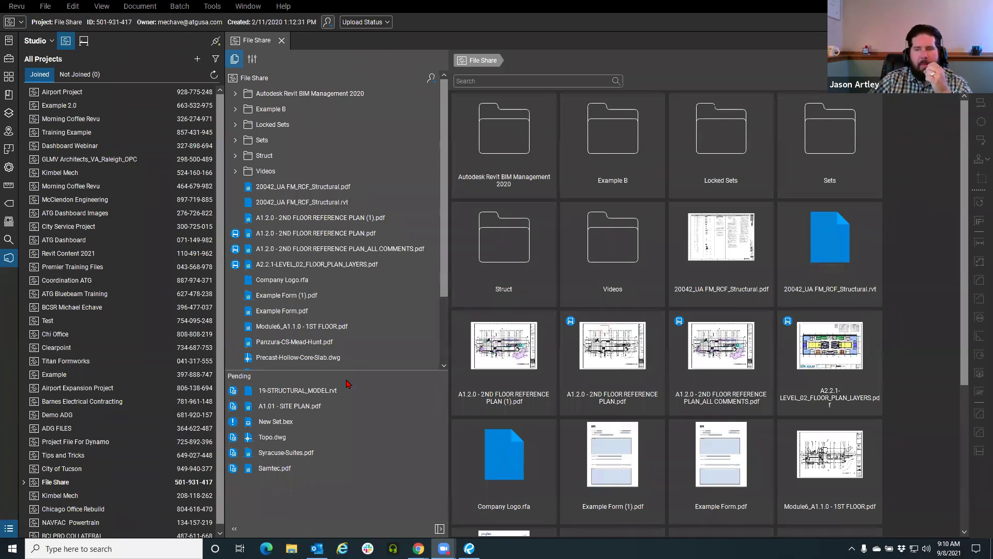
# Close the File Share project tab and open a File Explorer window
pyautogui.click(281, 40)
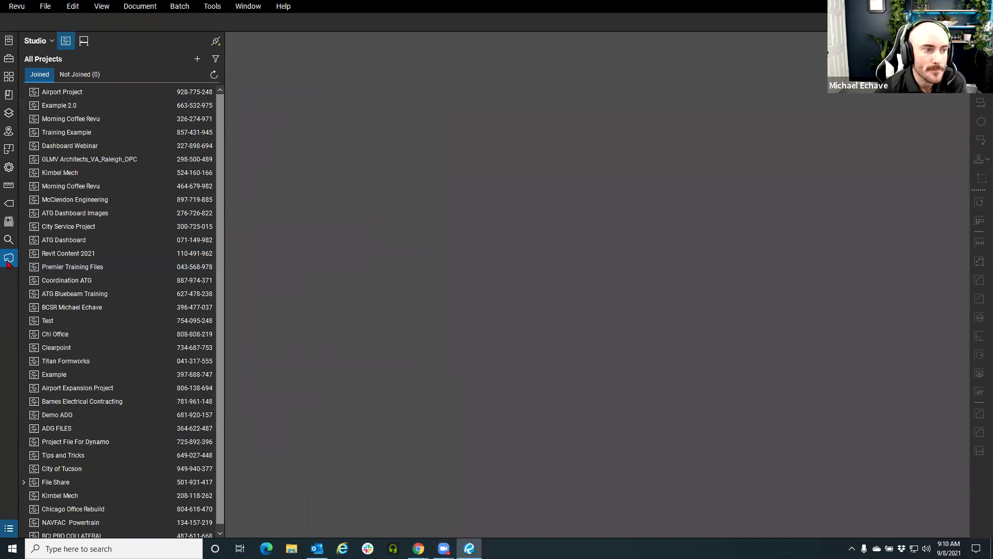
pyautogui.press('super+e')
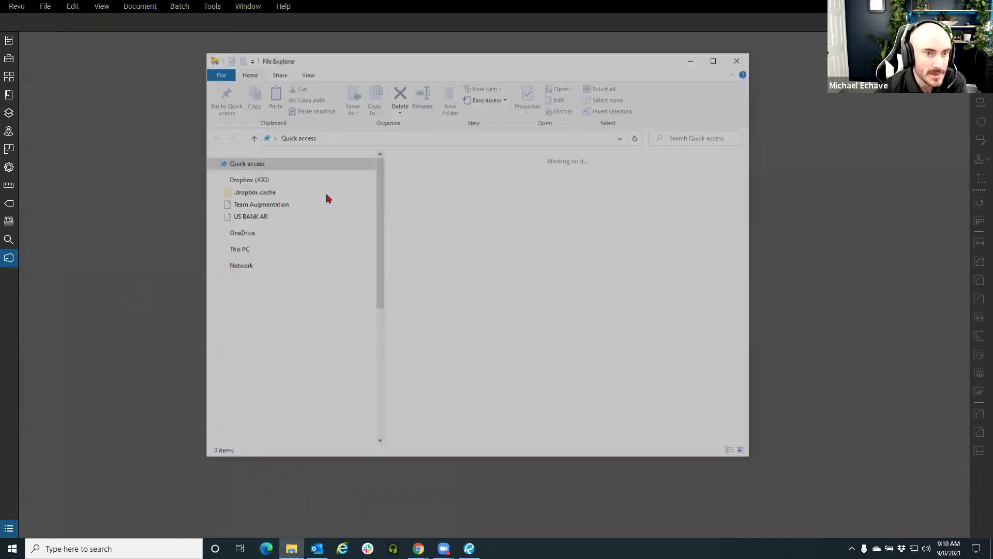
# Browse to Documents > Bluebeam Revu > Exercise Documents > Creating Sets
pyautogui.click(300, 239)
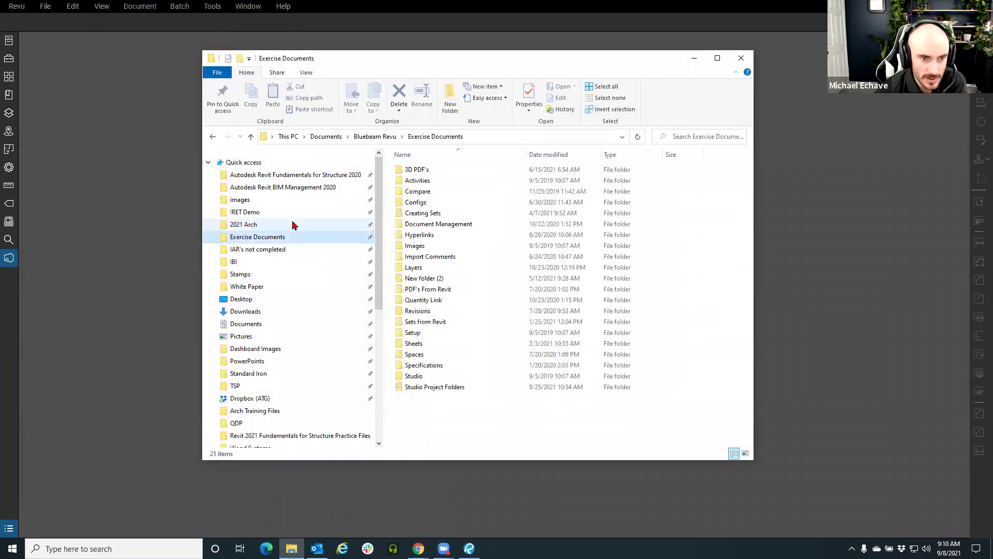
pyautogui.click(375, 137)
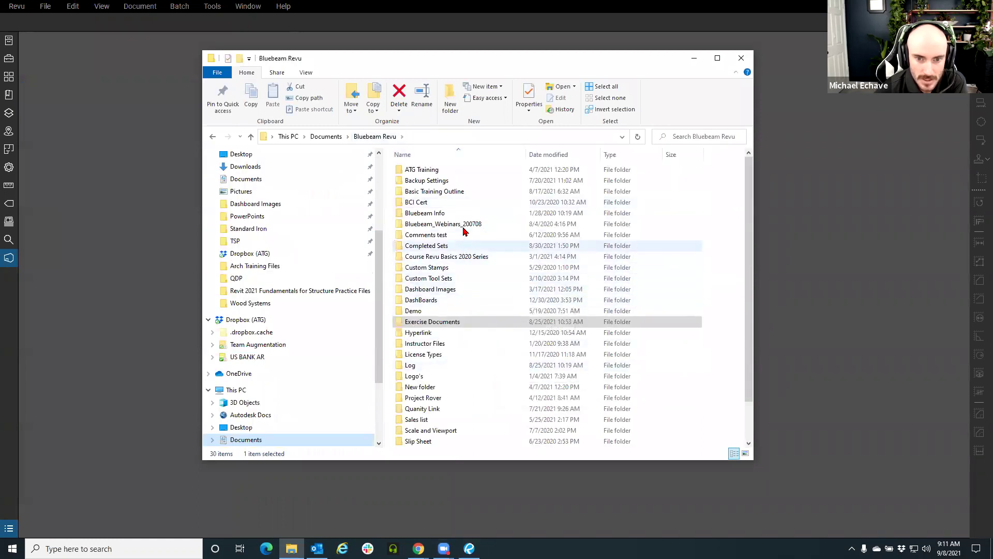
pyautogui.click(445, 247)
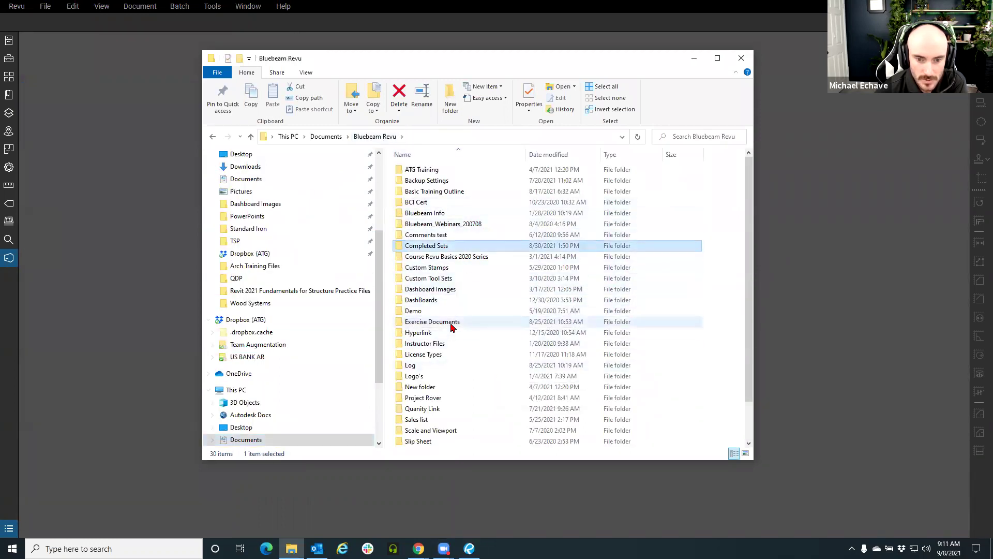
pyautogui.doubleClick(451, 323)
pyautogui.doubleClick(468, 216)
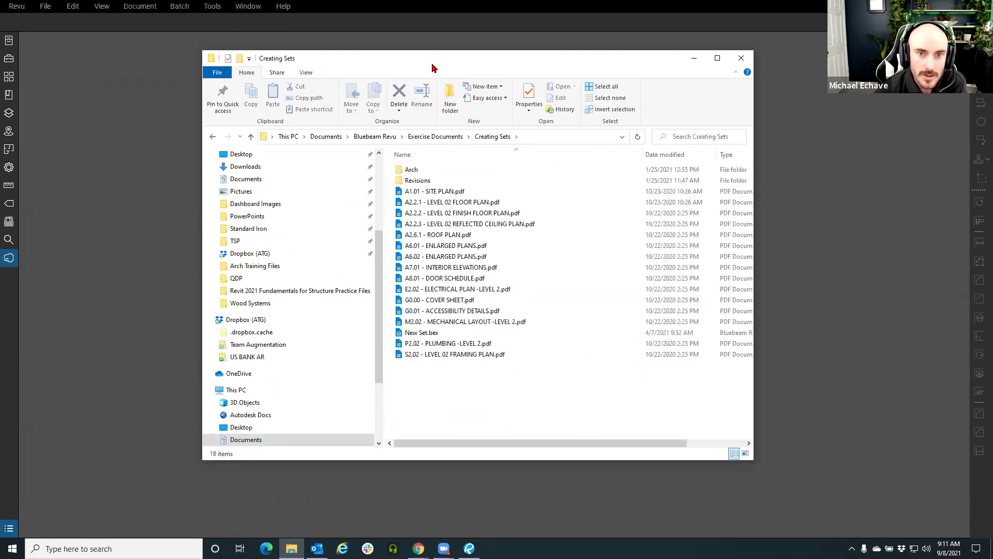
# Reposition and widen the Explorer window to reveal file sizes, then minimize it
pyautogui.moveTo(430, 63); pyautogui.dragTo(350, 56)
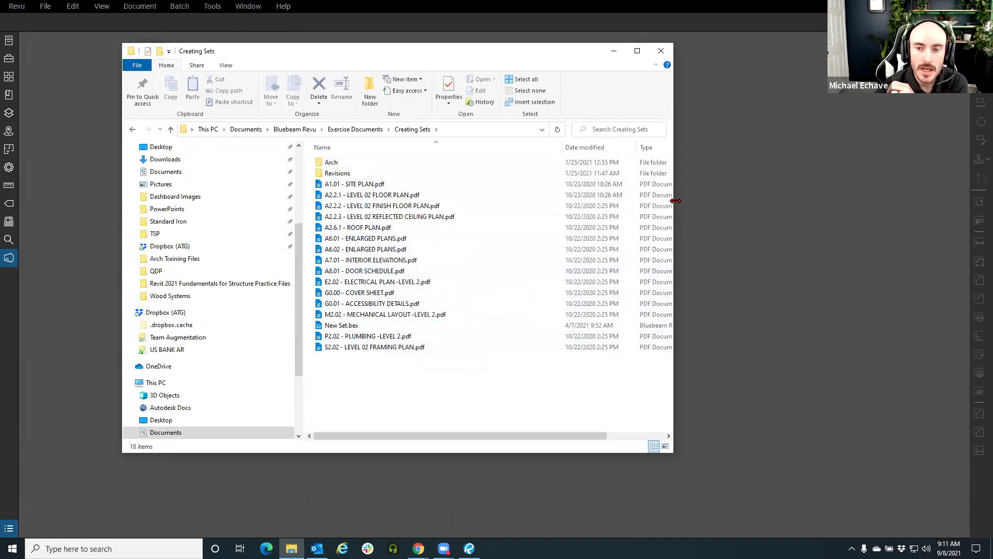
pyautogui.moveTo(676, 201); pyautogui.dragTo(775, 201)
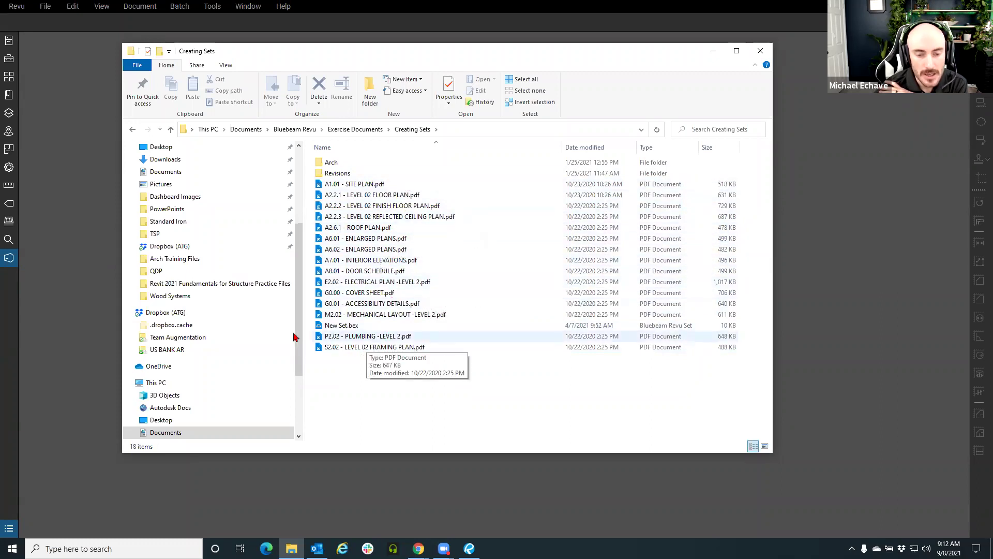
pyautogui.click(713, 51)
# Switch Revu to the Revu Advanced profile
pyautogui.click(16, 6)
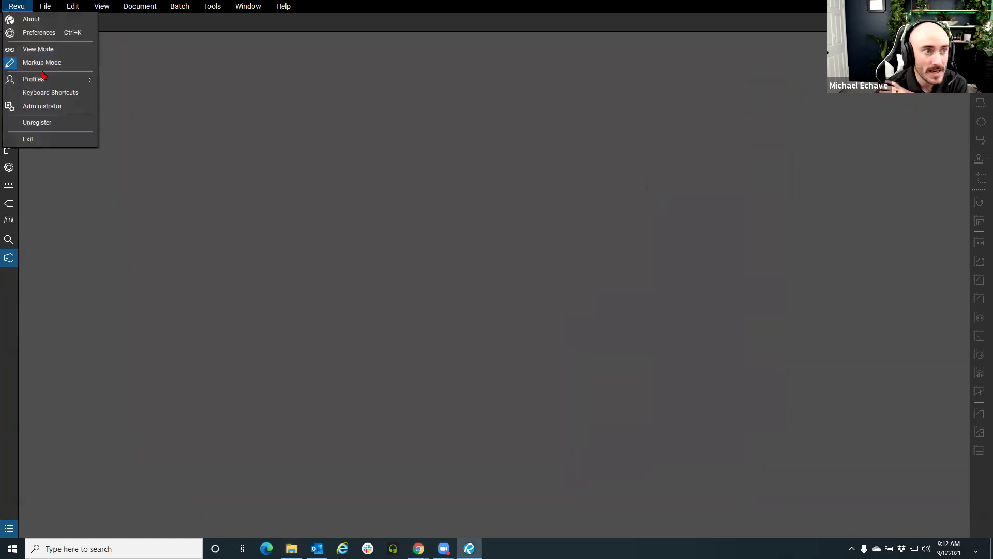
pyautogui.moveTo(46, 81)
pyautogui.click(143, 96)
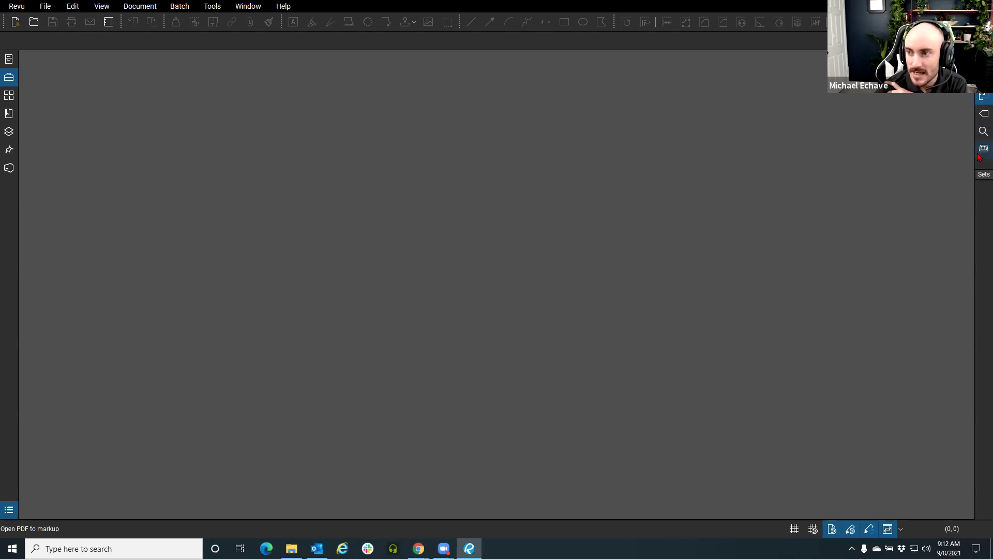
# Show the Sets panel from the right panel bar's context menu
pyautogui.rightClick(979, 168)
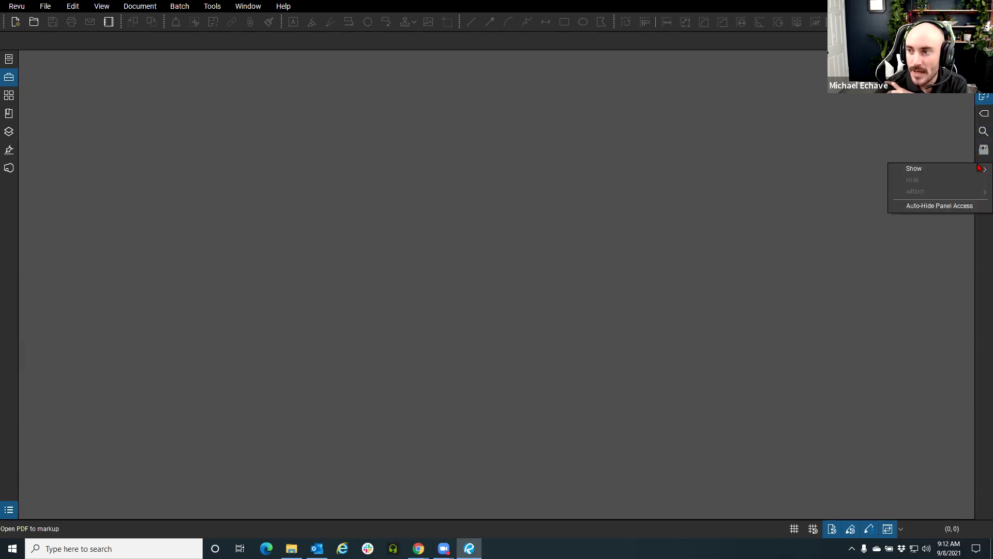
pyautogui.moveTo(979, 170)
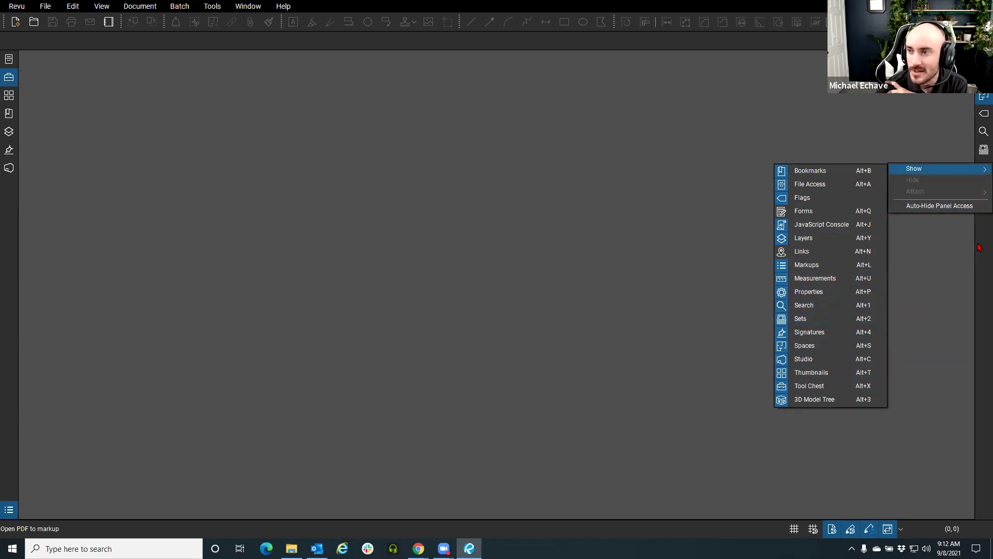
pyautogui.click(983, 150)
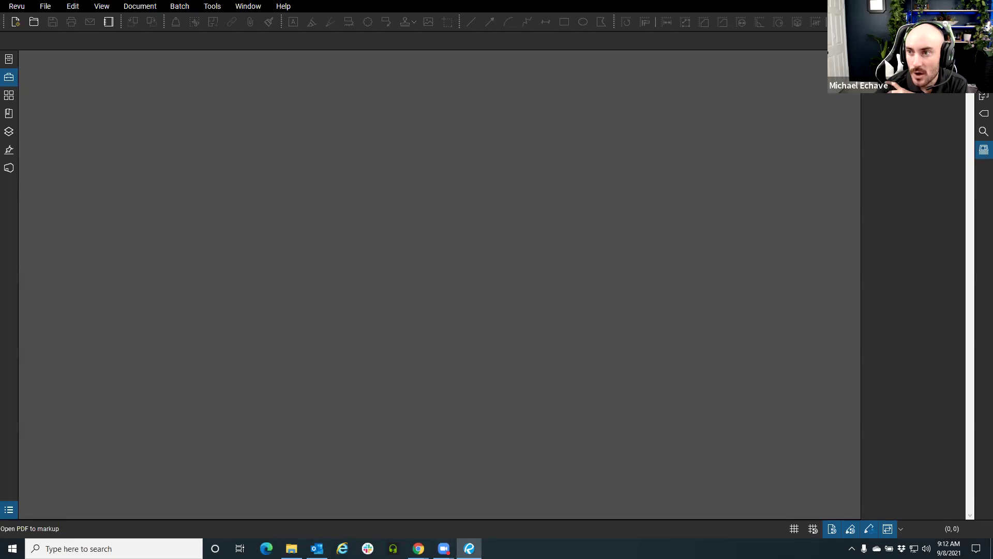
# Choose New Set from the Sets panel options menu
pyautogui.click(870, 93)
pyautogui.press('Escape')
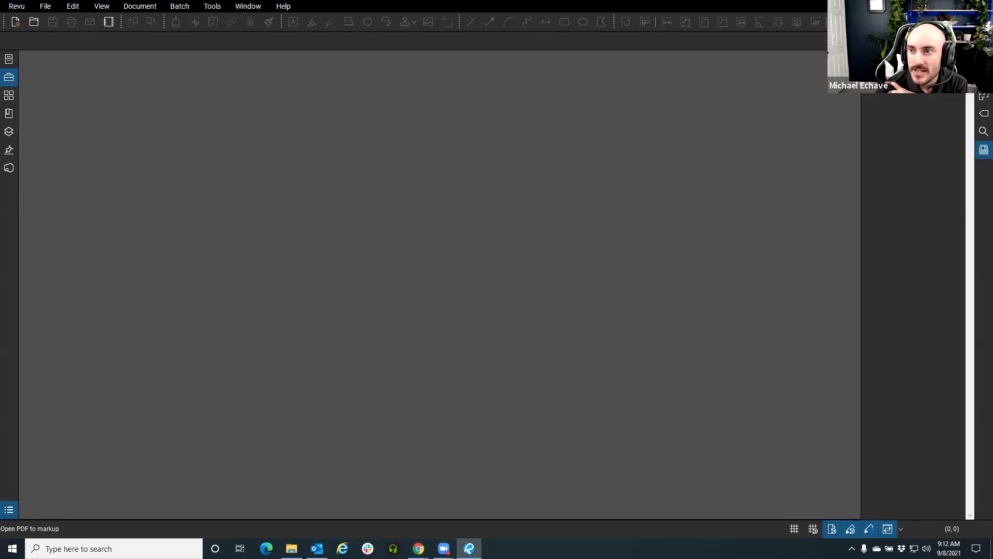
pyautogui.click(870, 93)
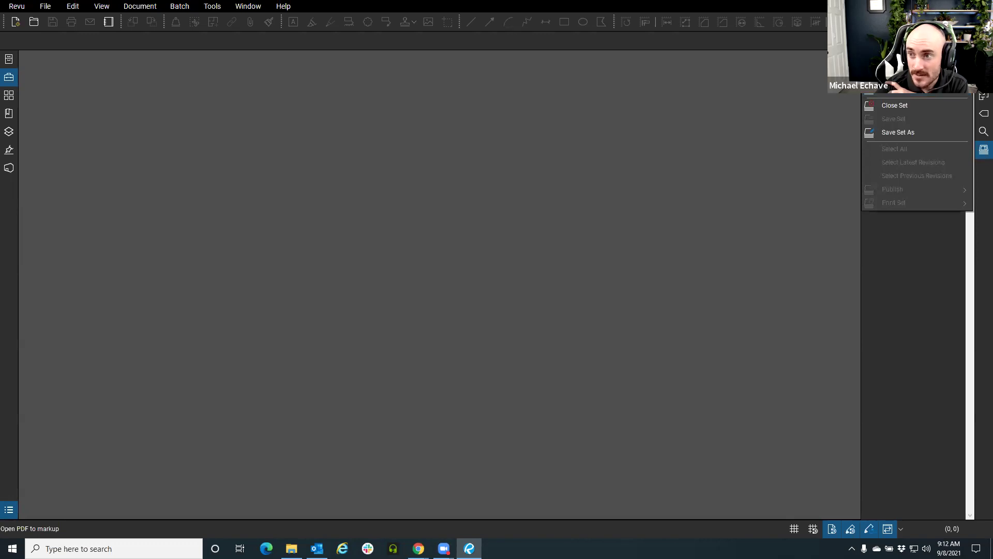
pyautogui.click(899, 133)
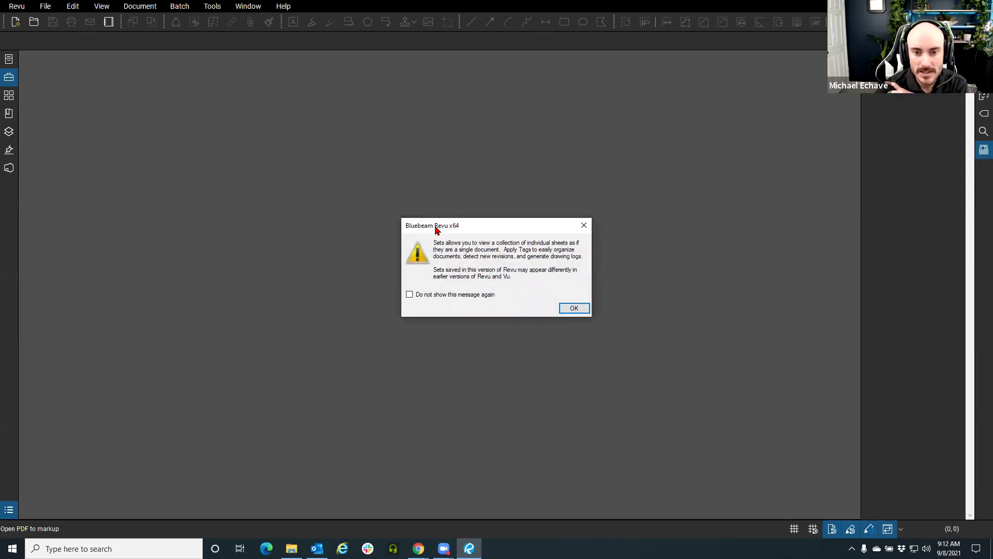
# Move and read the Sets information message about tags and revisions, then confirm with OK
pyautogui.moveTo(436, 230); pyautogui.dragTo(343, 209)
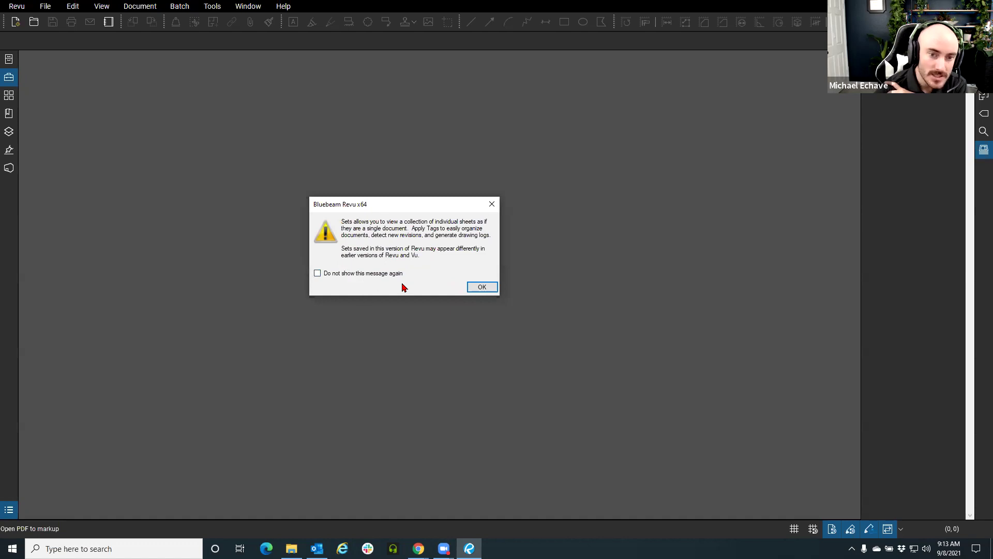
pyautogui.moveTo(397, 228); pyautogui.dragTo(353, 229)
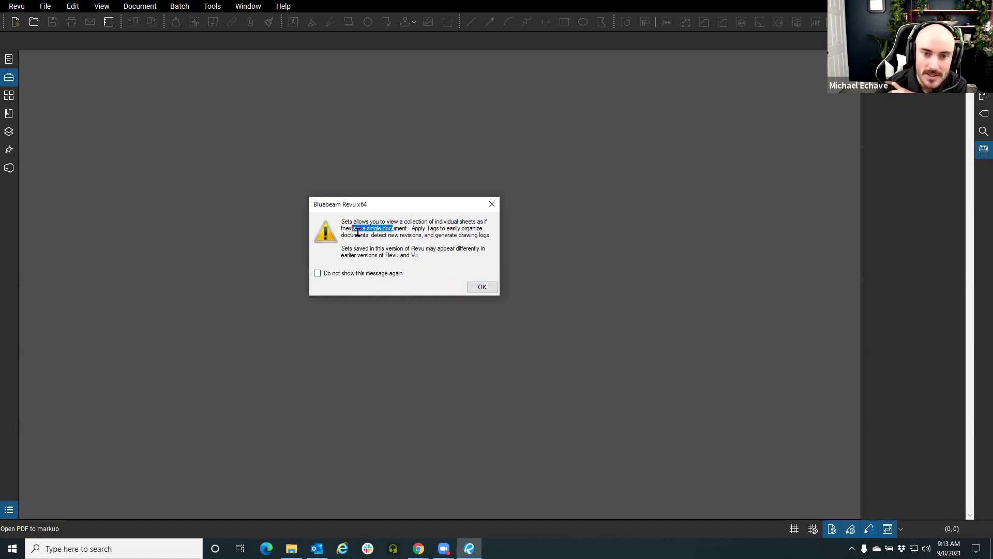
pyautogui.moveTo(414, 229); pyautogui.dragTo(491, 236)
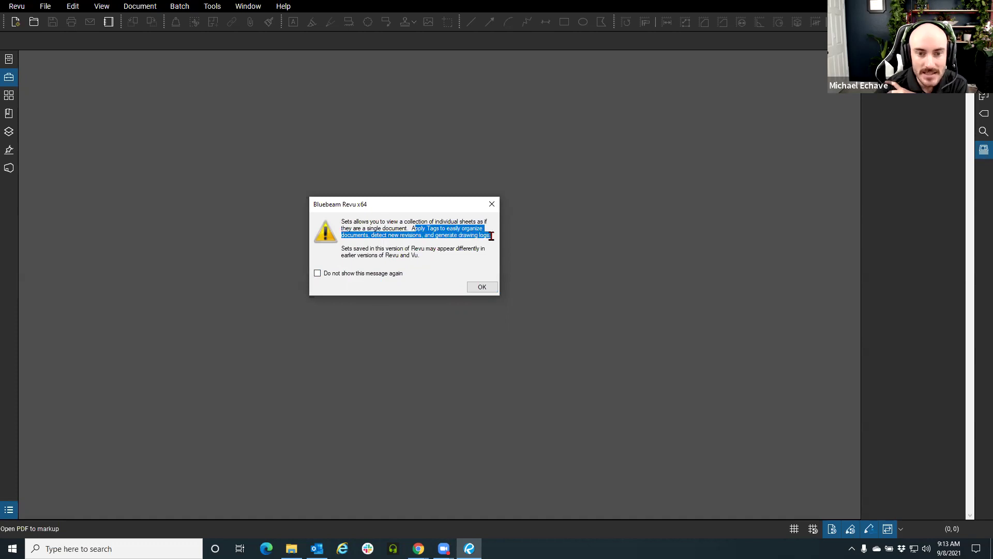
pyautogui.click(481, 287)
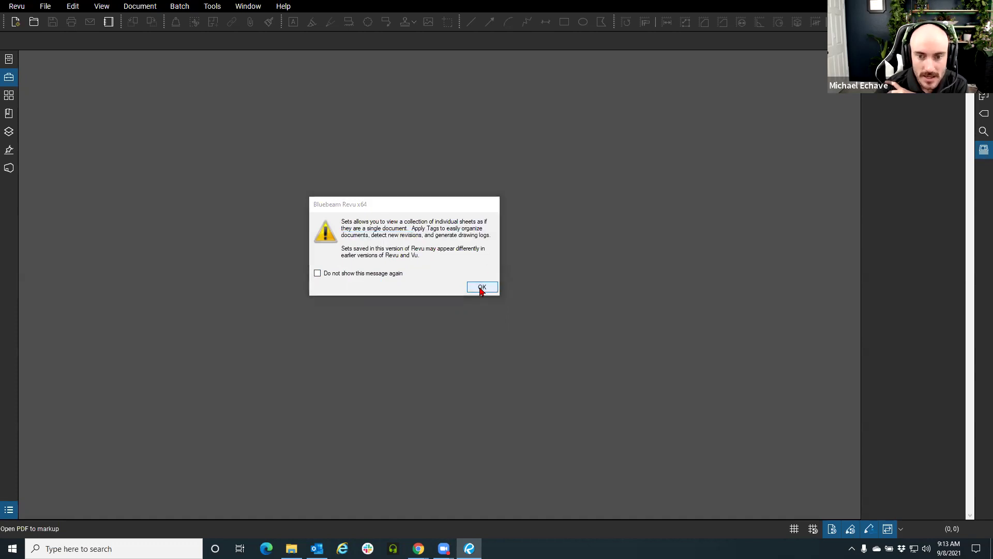
# Add files to the new Set, browsing the file picker to Documents\Bluebeam Revu
pyautogui.click(339, 289)
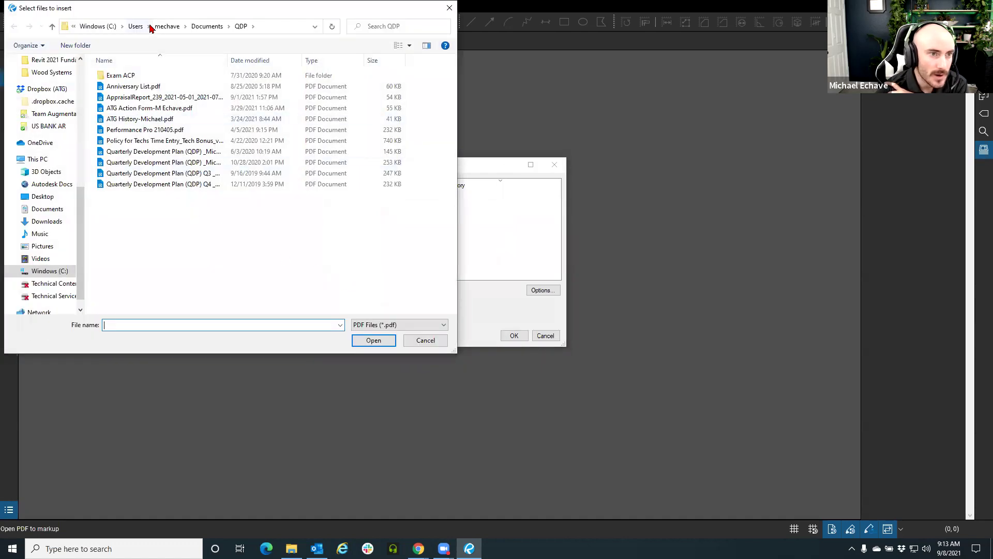
pyautogui.click(162, 26)
pyautogui.doubleClick(126, 172)
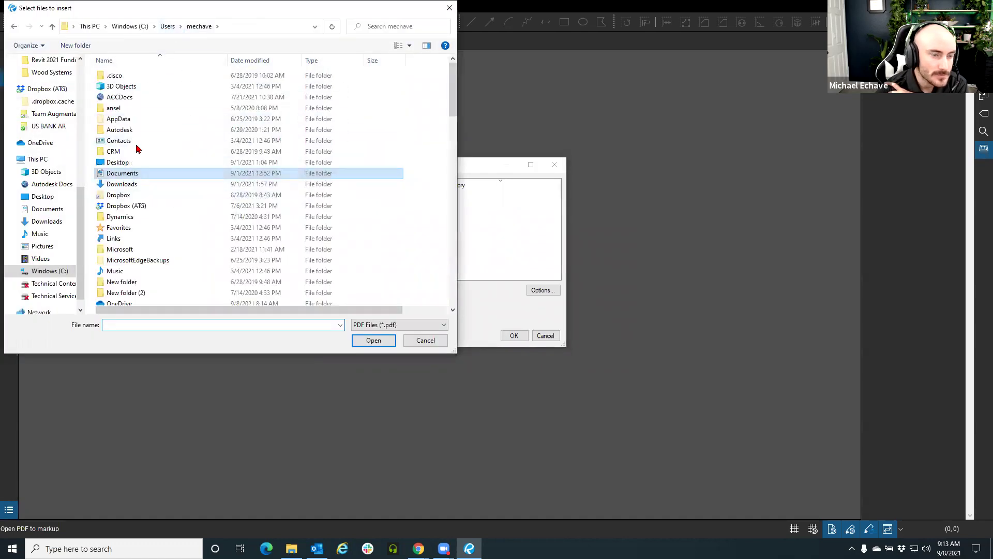
pyautogui.scroll(-1, 178, 244)
pyautogui.doubleClick(212, 158)
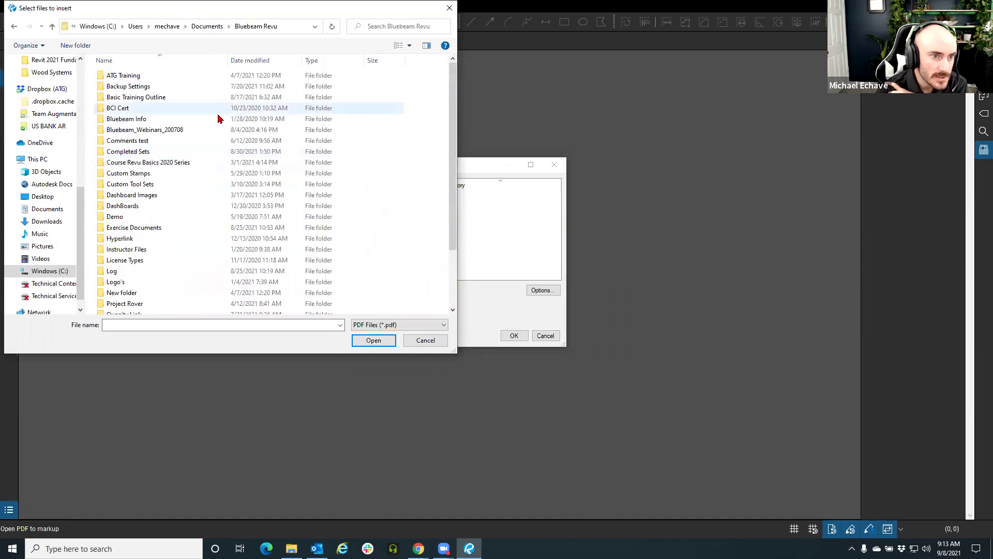
pyautogui.scroll(-1, 197, 172)
pyautogui.scroll(-1, 196, 178)
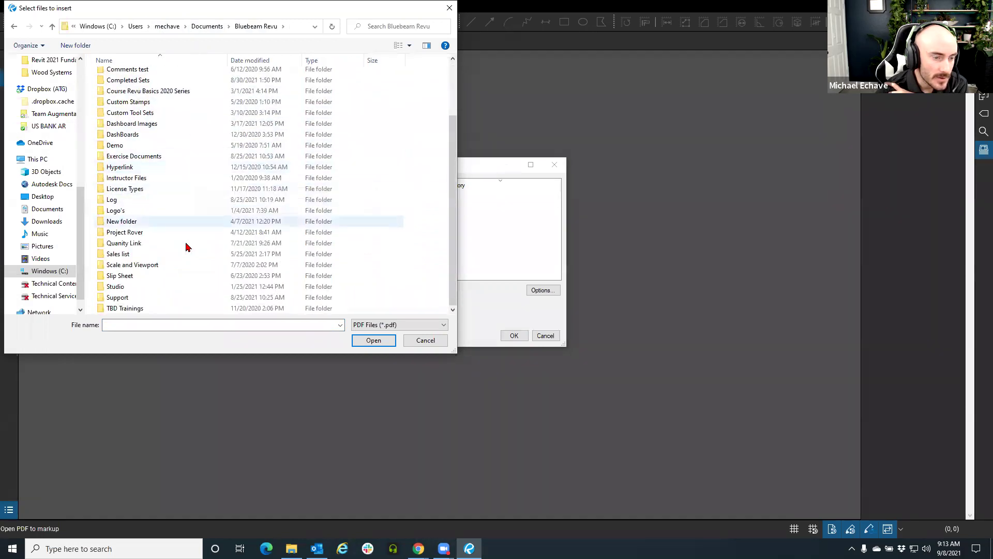